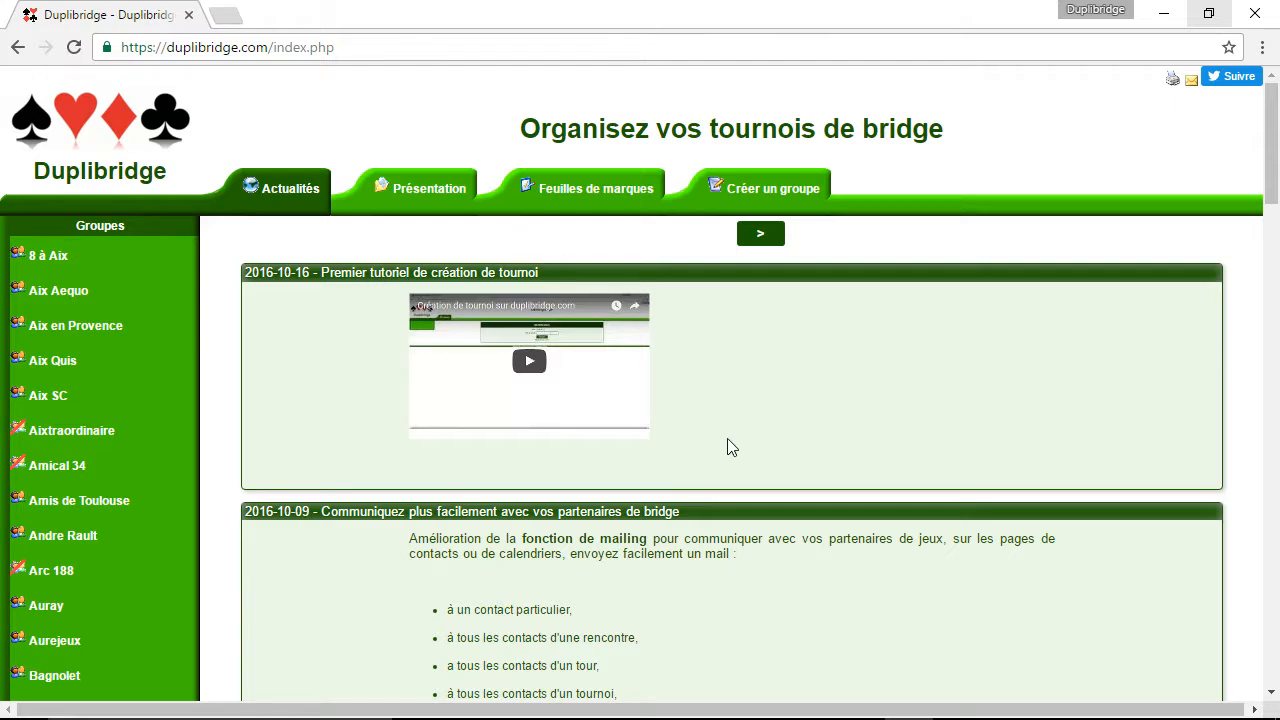
Find Démo groupe in the list of groups and open its page
{"action": "scroll", "coordinate": [727, 447], "scroll_direction": "down", "scroll_amount": 6}
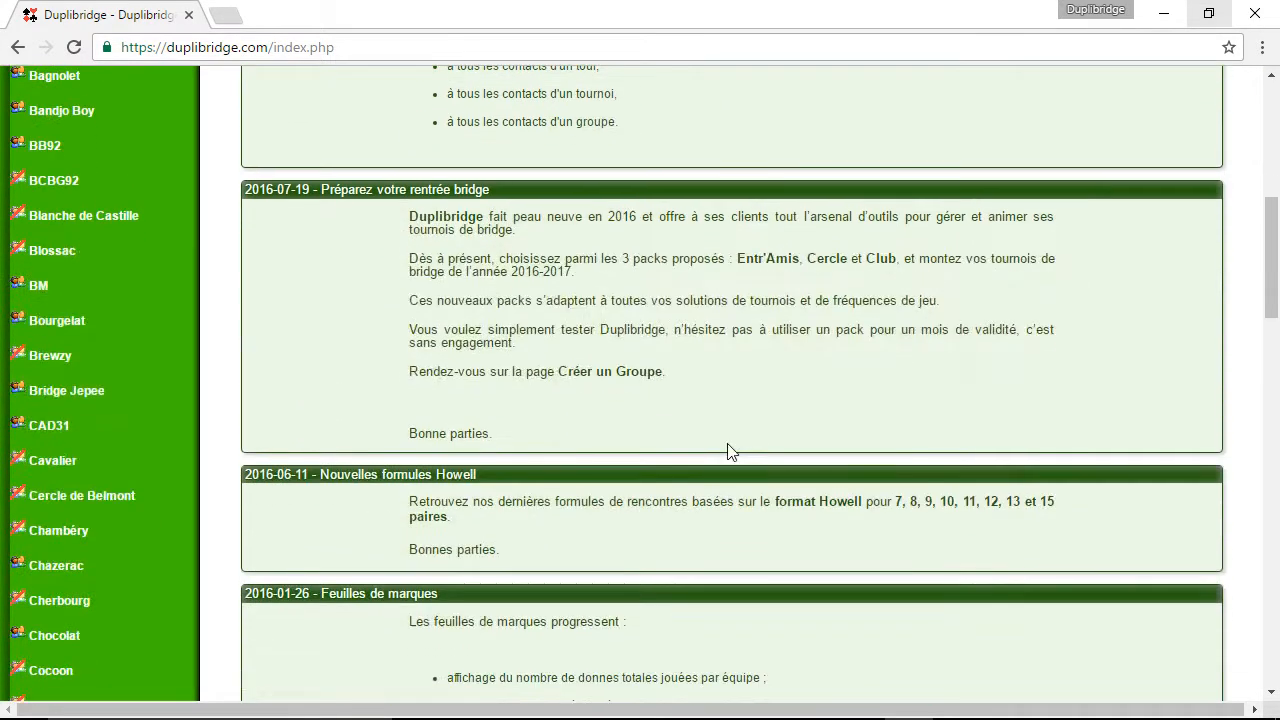
{"action": "scroll", "coordinate": [728, 451], "scroll_direction": "down", "scroll_amount": 4}
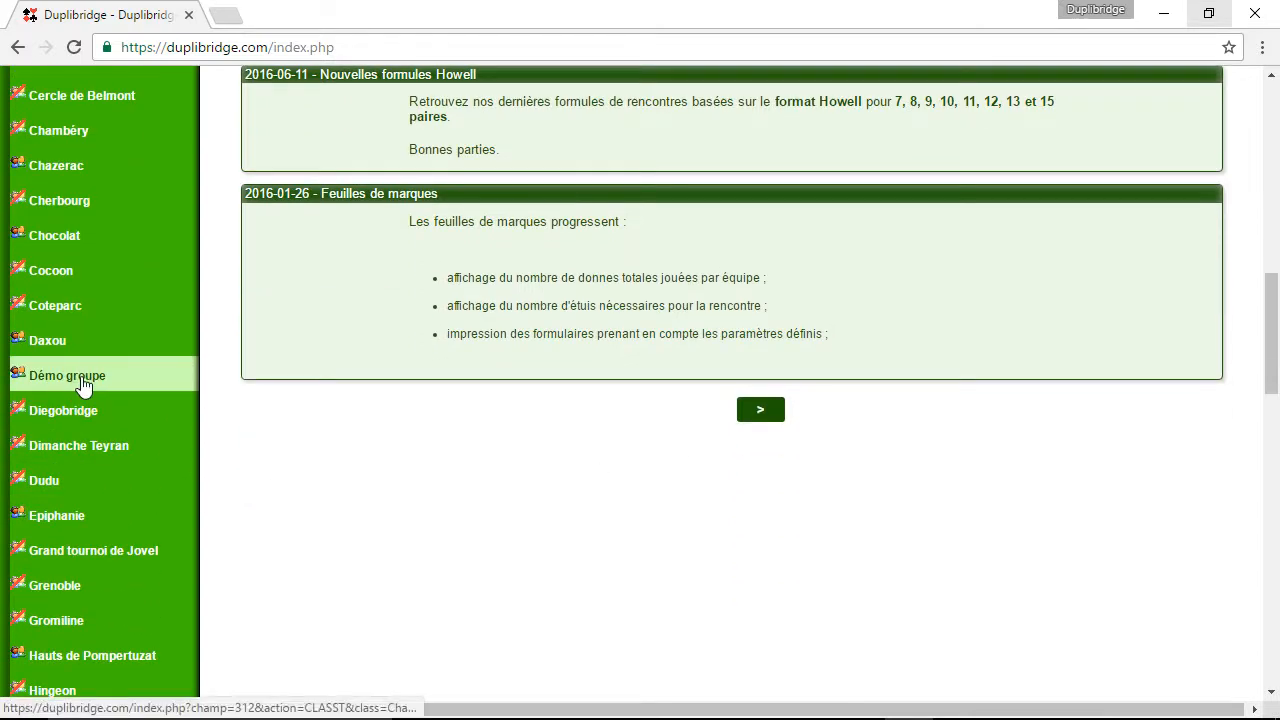
{"action": "left_click", "coordinate": [83, 385]}
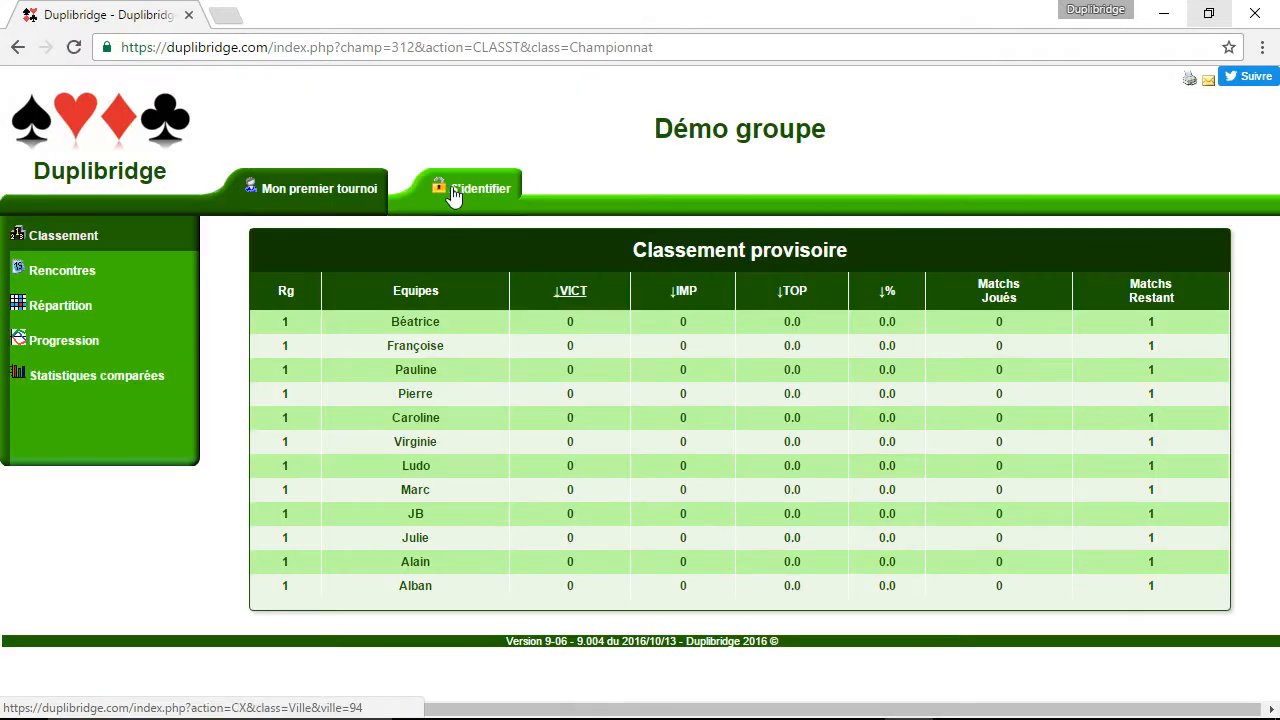
Log in to Démo groupe with the preselected member name by entering the account password
{"action": "left_click", "coordinate": [456, 196]}
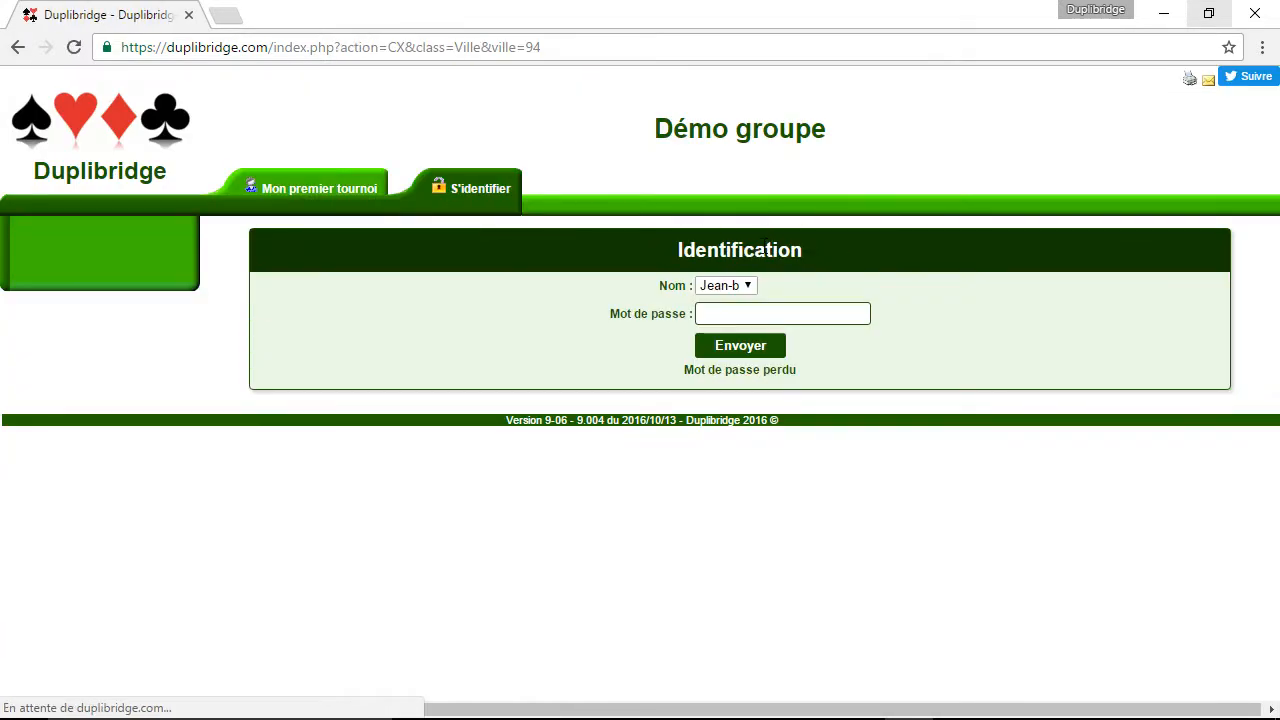
{"action": "left_click", "coordinate": [772, 313]}
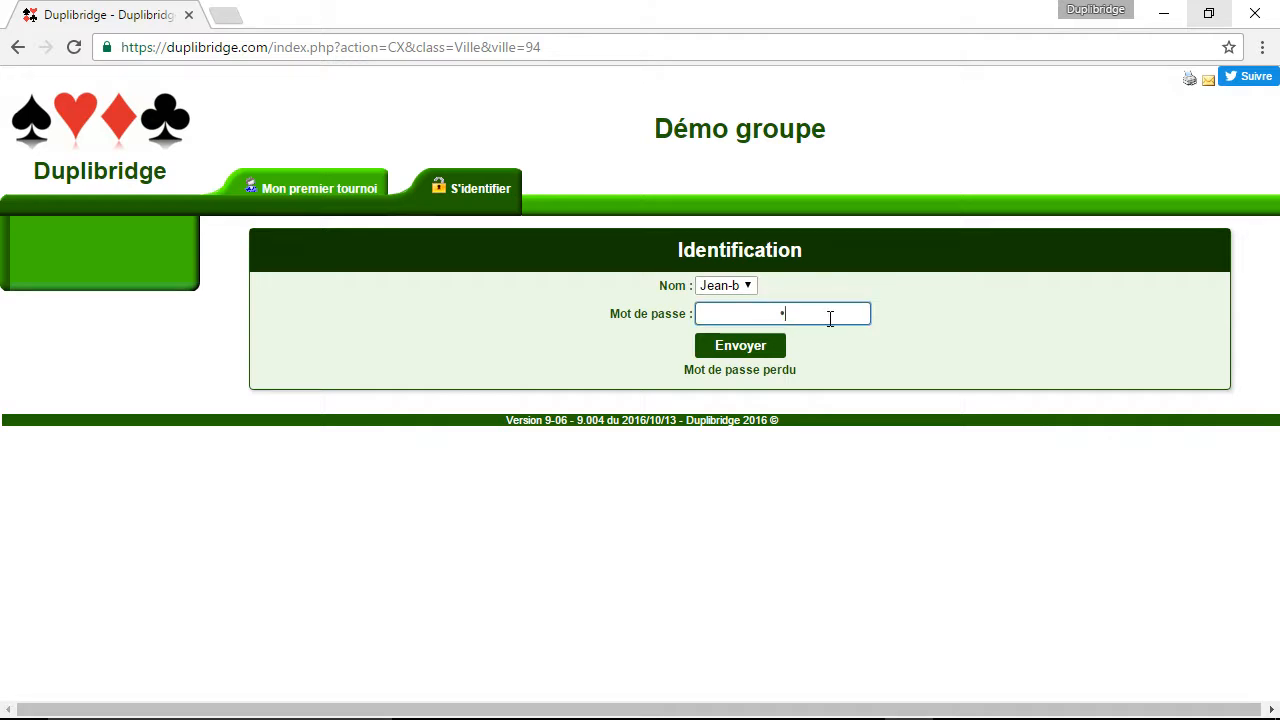
{"action": "type", "text": "••••••••"}
{"action": "left_click", "coordinate": [742, 347]}
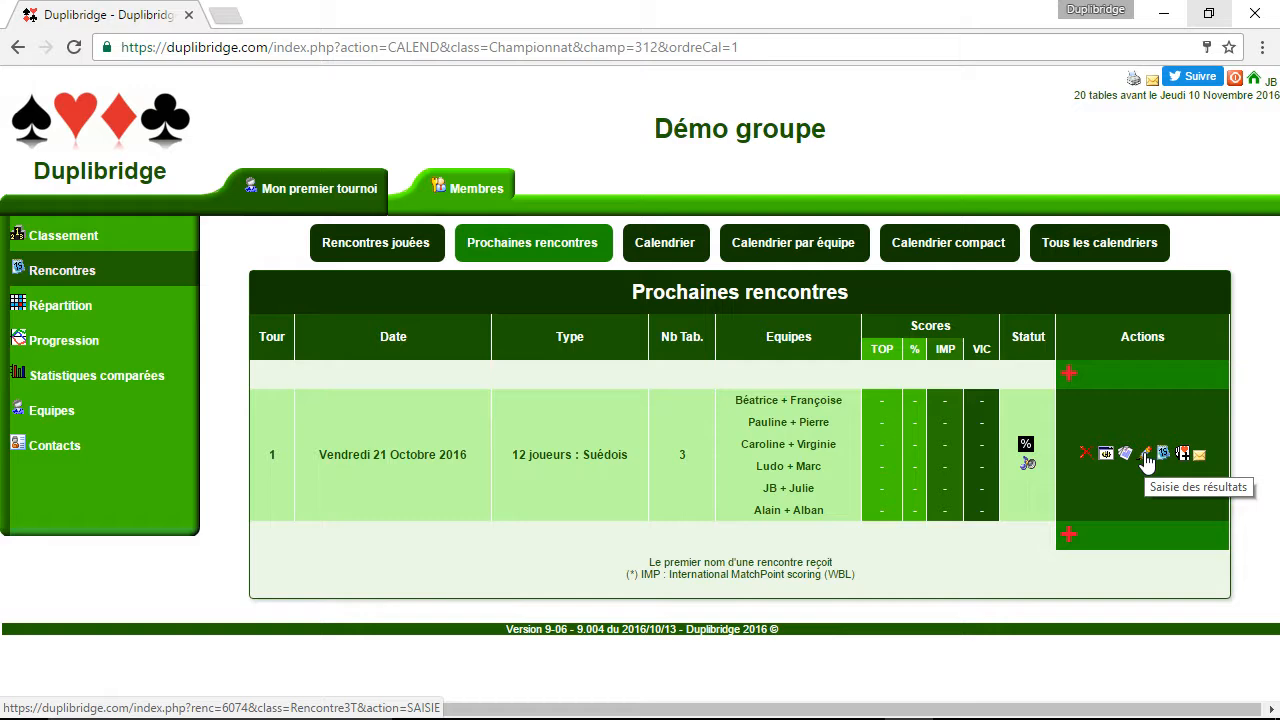
Open results entry for the upcoming 12-player Suédois match of Vendredi 21 Octobre 2016 and view the score form
{"action": "left_click", "coordinate": [1146, 454]}
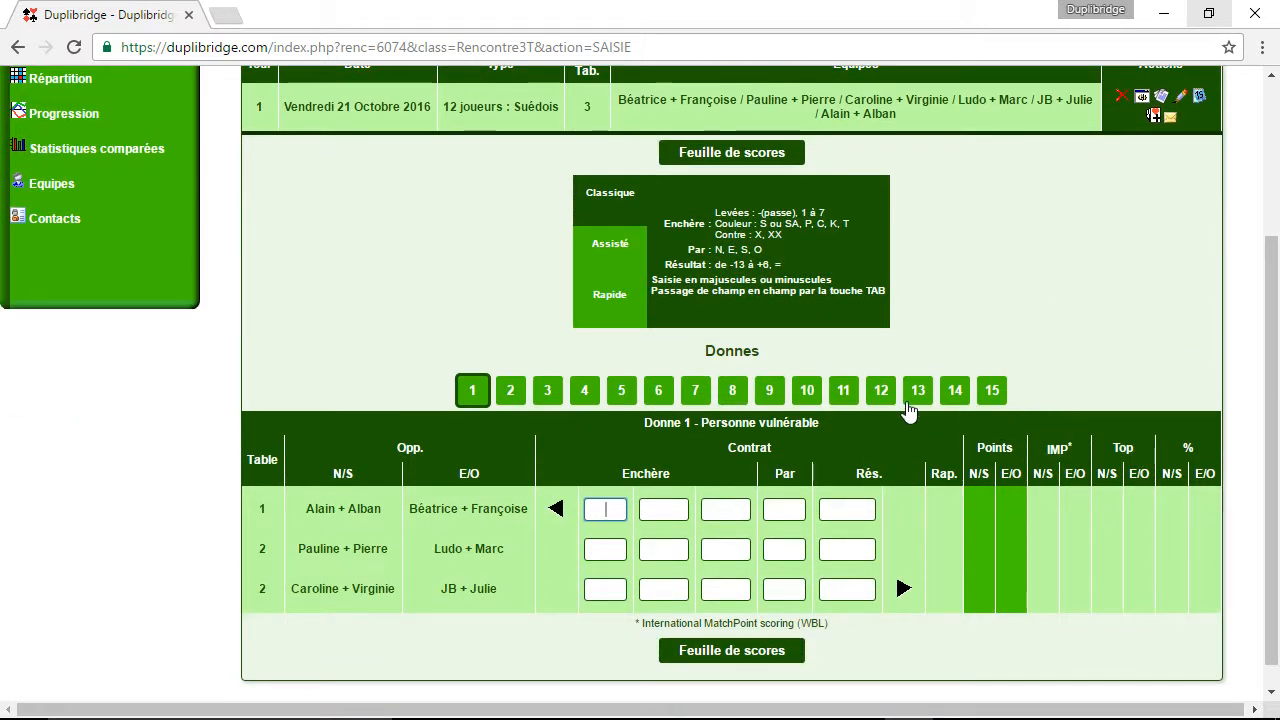
{"action": "scroll", "coordinate": [908, 454], "scroll_direction": "up", "scroll_amount": 1}
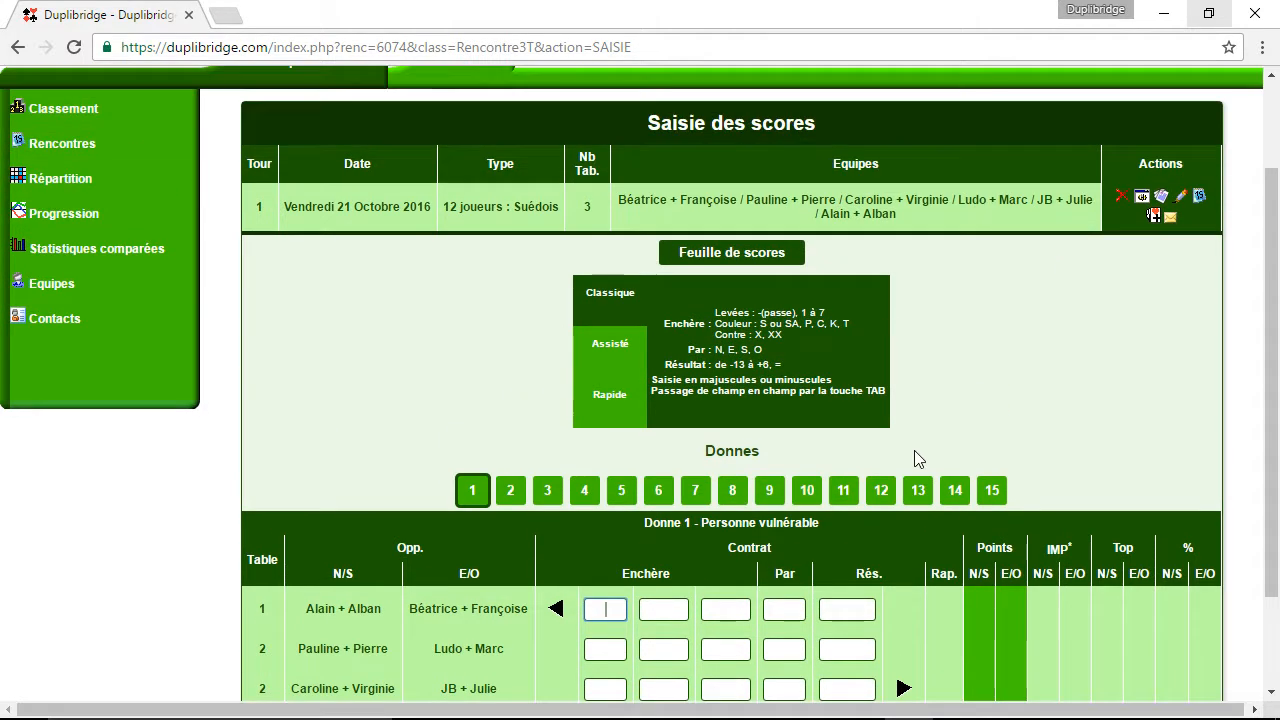
{"action": "scroll", "coordinate": [918, 448], "scroll_direction": "down", "scroll_amount": 1}
{"action": "scroll", "coordinate": [919, 447], "scroll_direction": "up", "scroll_amount": 1}
{"action": "scroll", "coordinate": [929, 445], "scroll_direction": "down", "scroll_amount": 1}
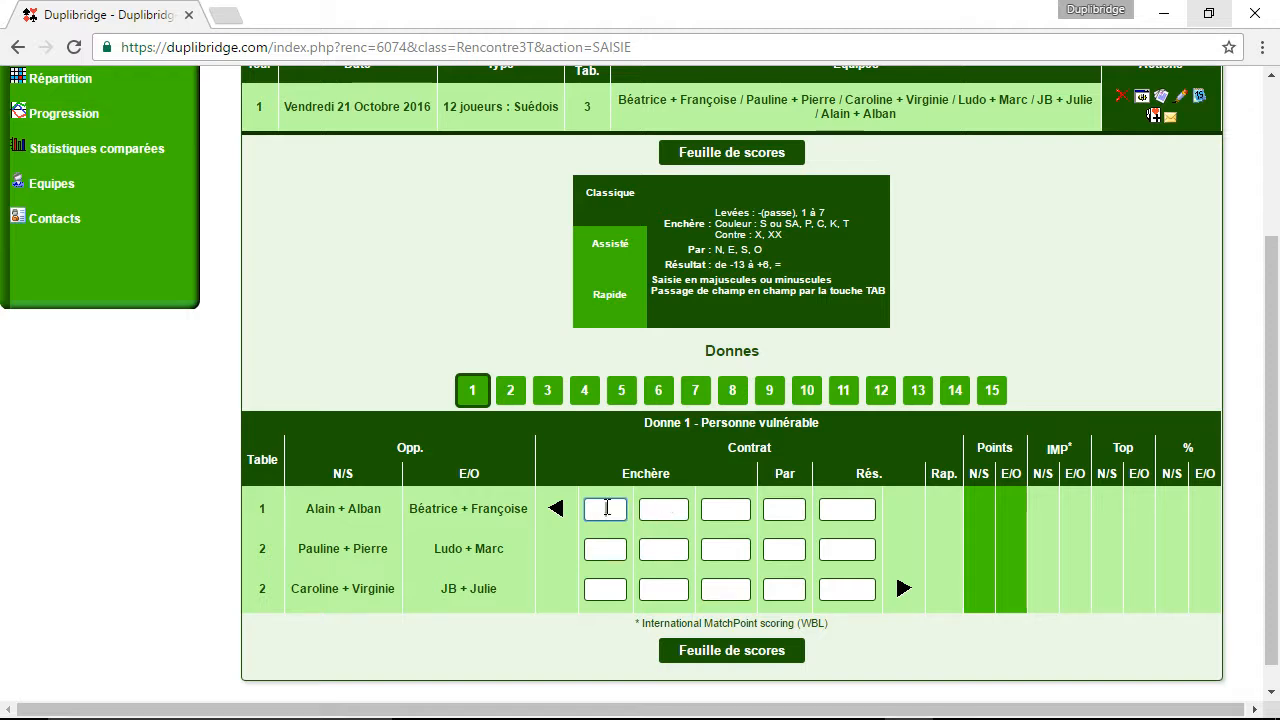
Enter the first row's result for deal 1: contract 3 p, declarer n, result =
{"action": "key", "text": "Tab"}
{"action": "type", "text": "p"}
{"action": "key", "text": "Tab"}
{"action": "key", "text": "Tab"}
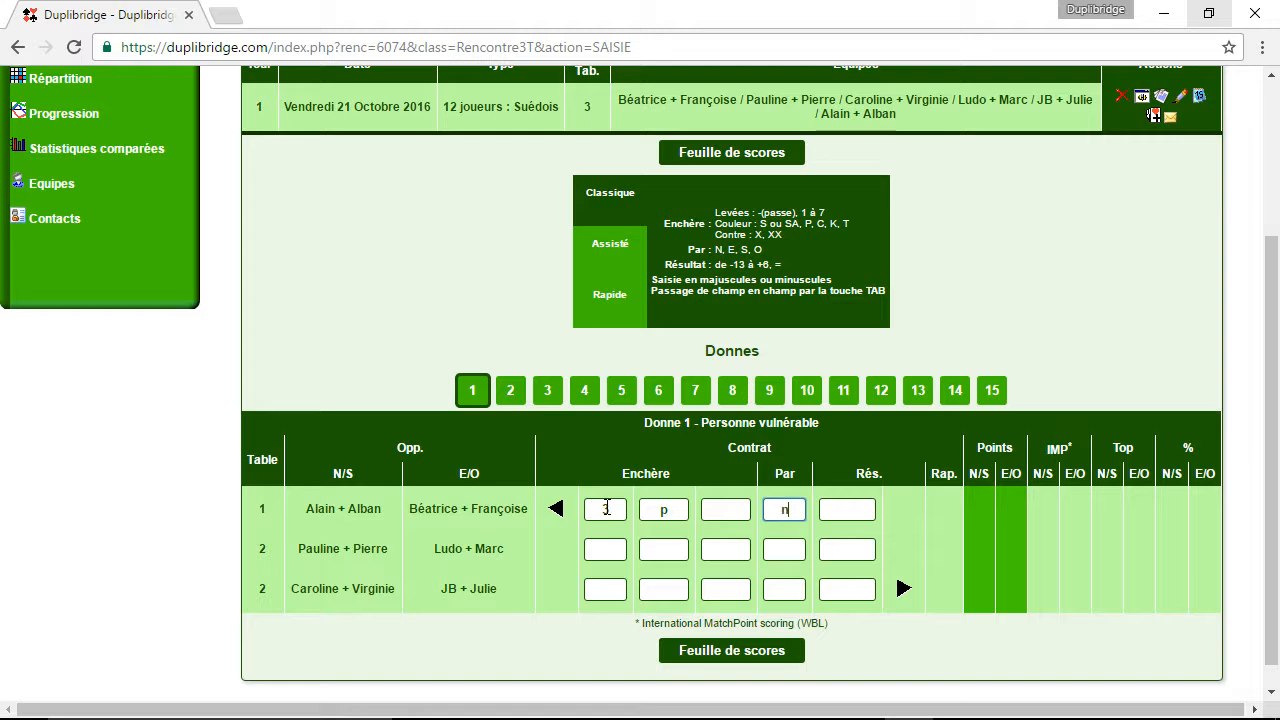
{"action": "type", "text": "n"}
{"action": "key", "text": "Tab"}
{"action": "type", "text": "="}
{"action": "key", "text": "Tab"}
Enter the second row's result for deal 1: contract 4 p, declarer n, result =
{"action": "type", "text": "4"}
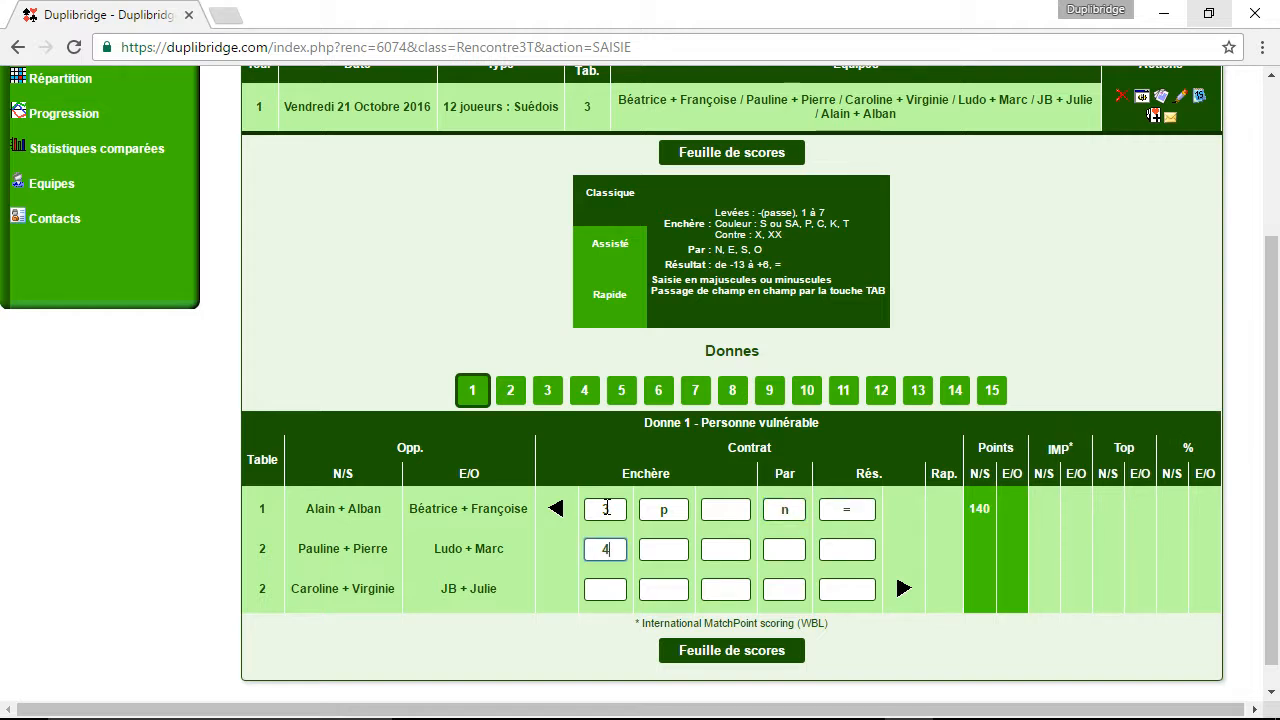
{"action": "key", "text": "Tab"}
{"action": "type", "text": "p"}
{"action": "key", "text": "Tab"}
{"action": "key", "text": "Tab"}
{"action": "key", "text": "Tab"}
{"action": "type", "text": "="}
{"action": "key", "text": "Tab"}
Enter 3 p by n with result +1 in deal 1's third row and continue to deal 2
{"action": "type", "text": "3"}
{"action": "key", "text": "Tab"}
{"action": "type", "text": "p"}
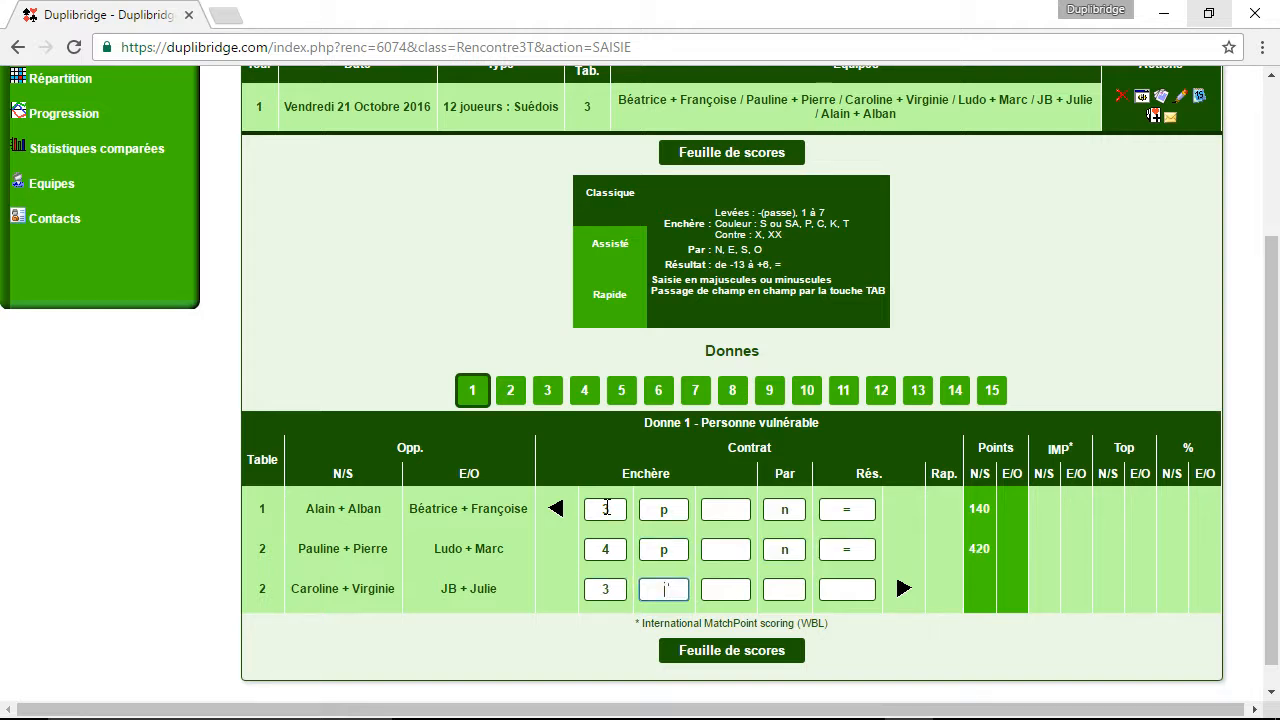
{"action": "key", "text": "Tab"}
{"action": "key", "text": "Tab"}
{"action": "type", "text": "n"}
{"action": "key", "text": "Tab"}
{"action": "type", "text": "+1"}
{"action": "key", "text": "Tab"}
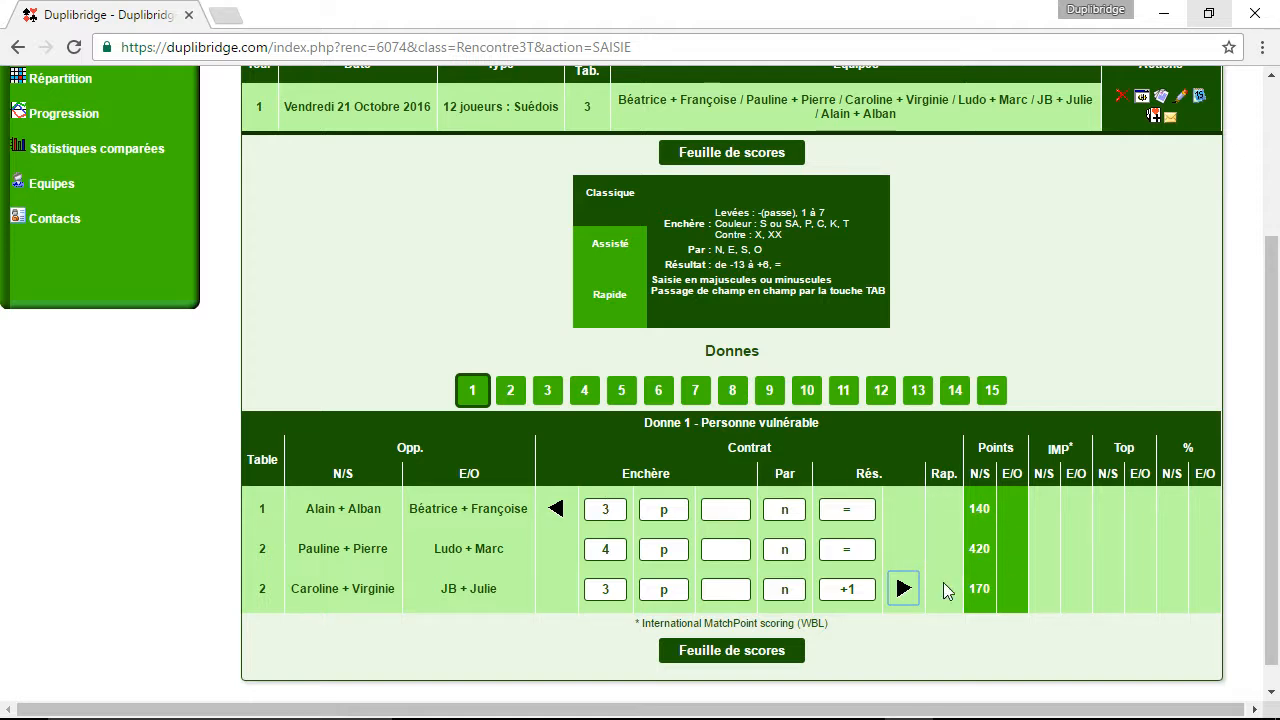
{"action": "left_click", "coordinate": [902, 586]}
{"action": "left_click", "coordinate": [902, 591]}
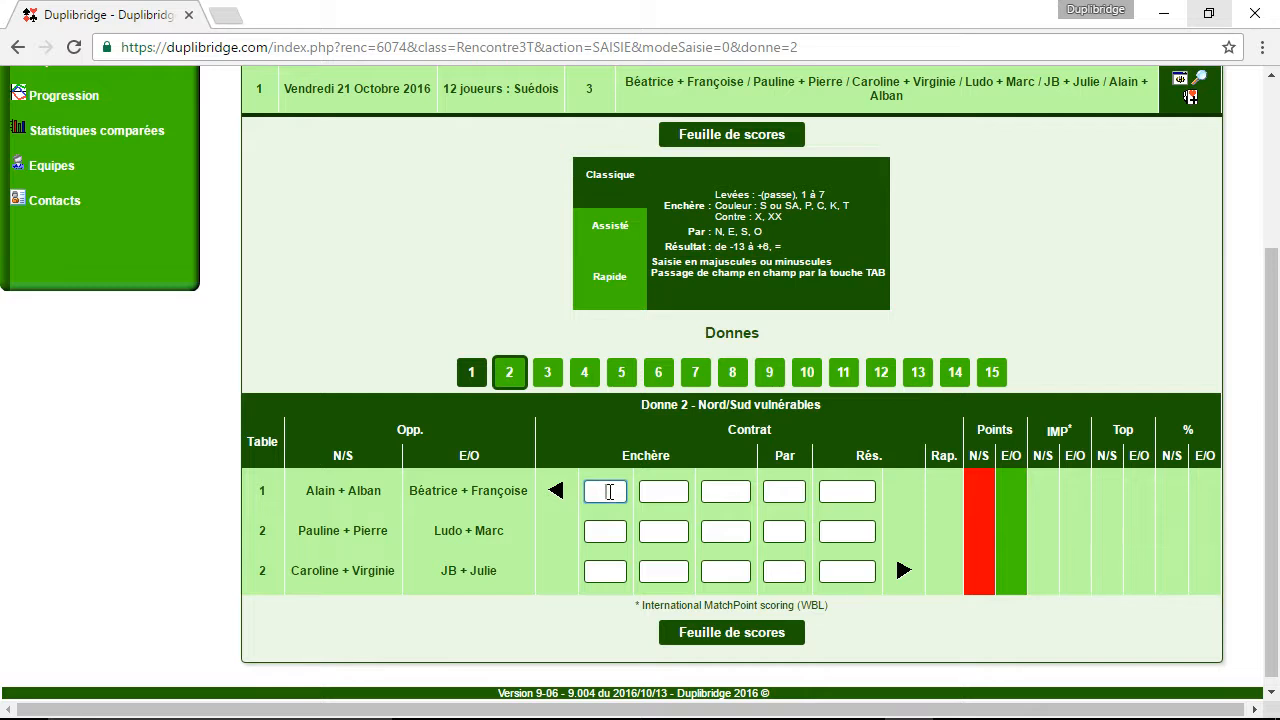
Enter the first row's result for deal 2: contract 5 t doubled (x), declarer o, result =
{"action": "key", "text": "Tab"}
{"action": "type", "text": "t"}
{"action": "key", "text": "Tab"}
{"action": "key", "text": "Tab"}
{"action": "key", "text": "Tab"}
{"action": "key", "text": "Tab"}
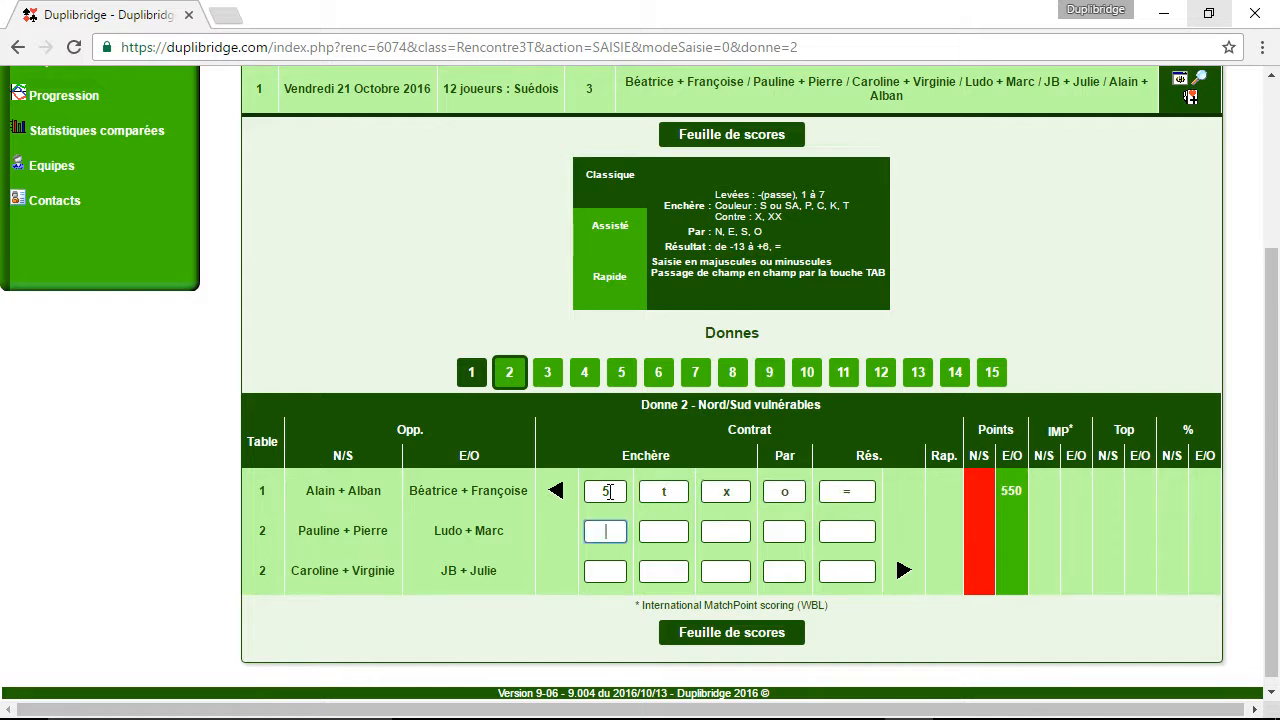
Enter the second row's result for deal 2: contract 5 t doubled (x), declarer o, result -1
{"action": "type", "text": "5"}
{"action": "key", "text": "Tab"}
{"action": "type", "text": "t"}
{"action": "key", "text": "Tab"}
{"action": "type", "text": "x"}
{"action": "key", "text": "Tab"}
{"action": "type", "text": "o"}
{"action": "key", "text": "Tab"}
{"action": "key", "text": "Tab"}
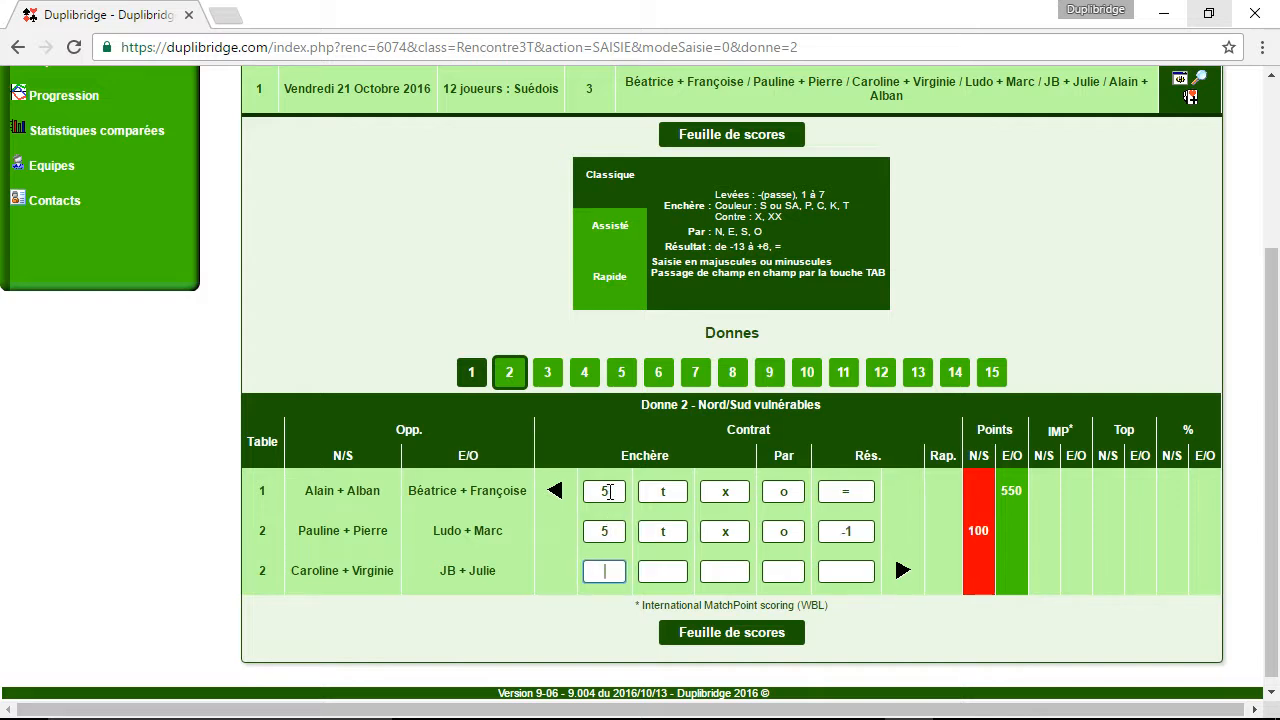
Enter 6 t x by o with result -3 in deal 2's third row and continue to deal 3
{"action": "type", "text": "6"}
{"action": "key", "text": "Tab"}
{"action": "type", "text": "t"}
{"action": "key", "text": "Tab"}
{"action": "type", "text": "x"}
{"action": "key", "text": "Tab"}
{"action": "type", "text": "o"}
{"action": "key", "text": "Tab"}
{"action": "type", "text": "-"}
{"action": "key", "text": "Tab"}
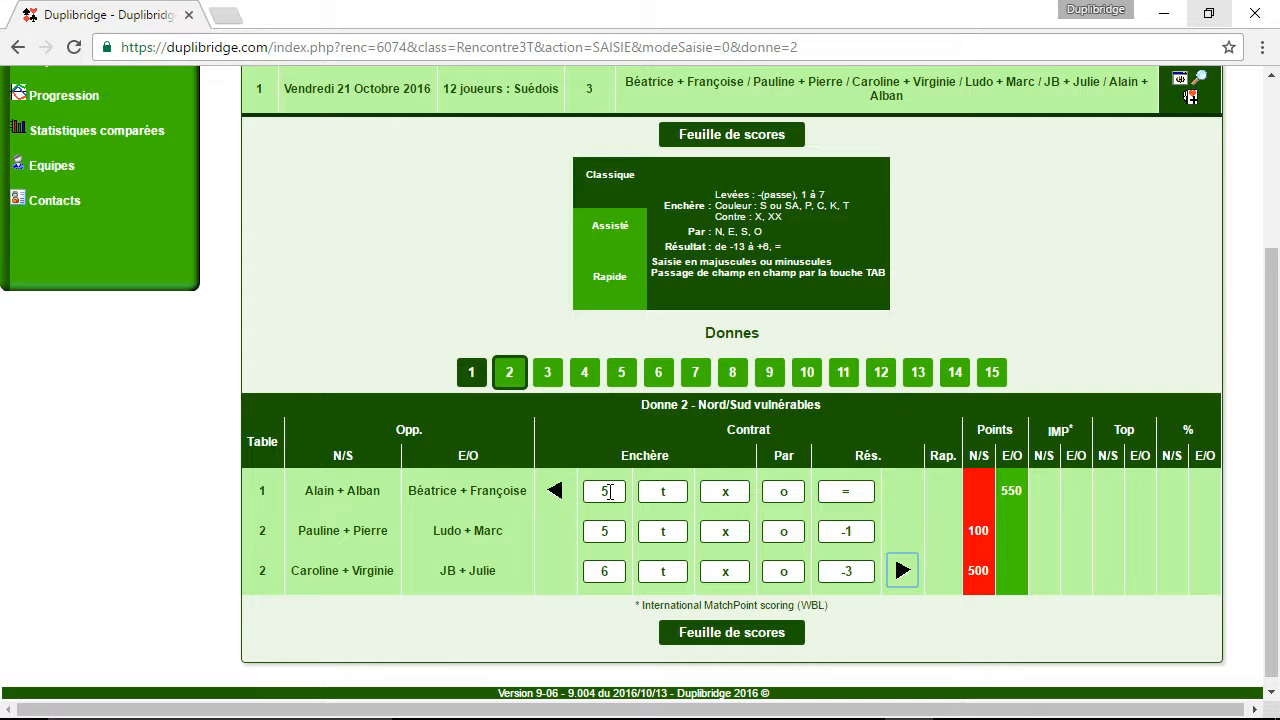
{"action": "key", "text": "Return"}
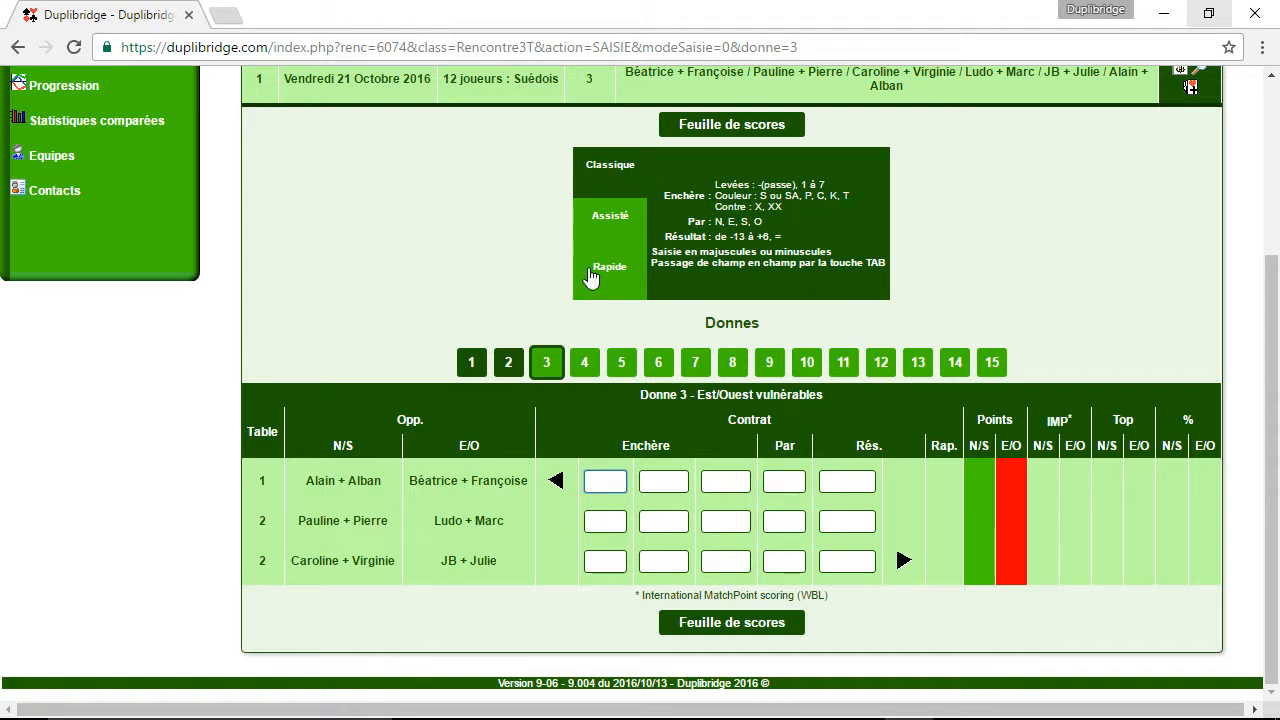
Switch to Assisté entry mode and set deal 3's first row to 3 Pique by Nord, result +2
{"action": "left_click", "coordinate": [617, 220]}
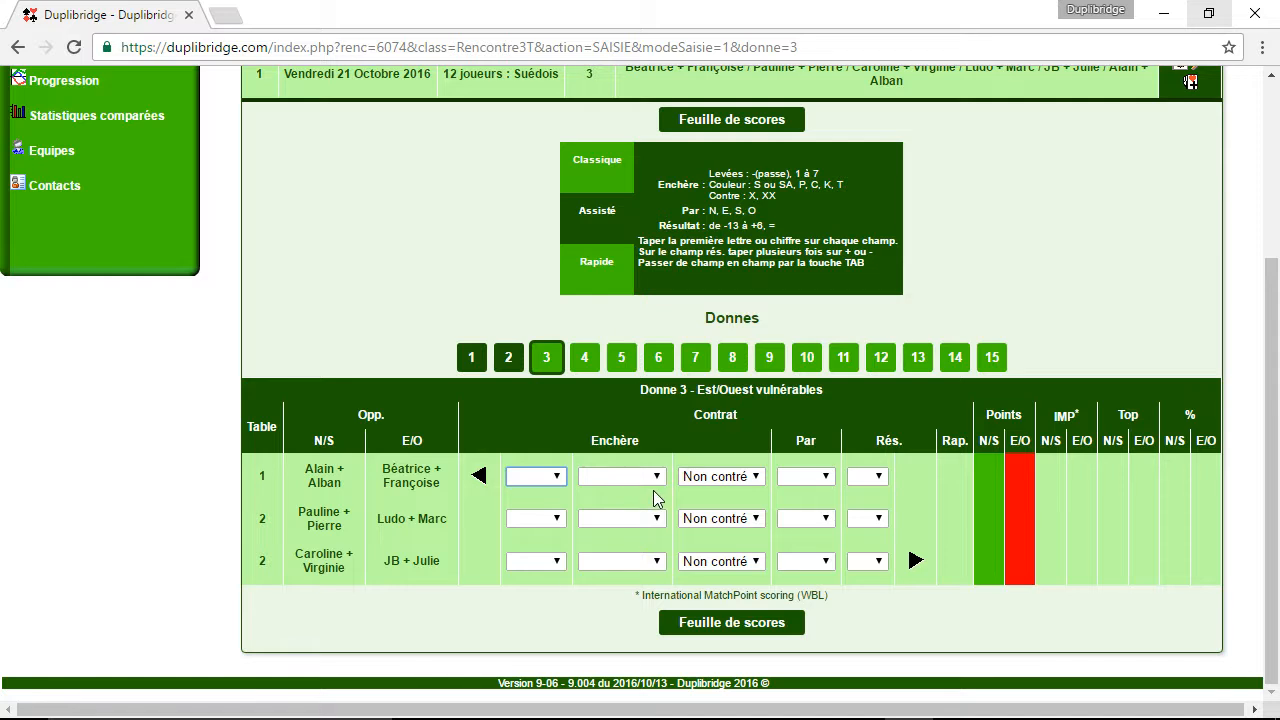
{"action": "left_click", "coordinate": [558, 476]}
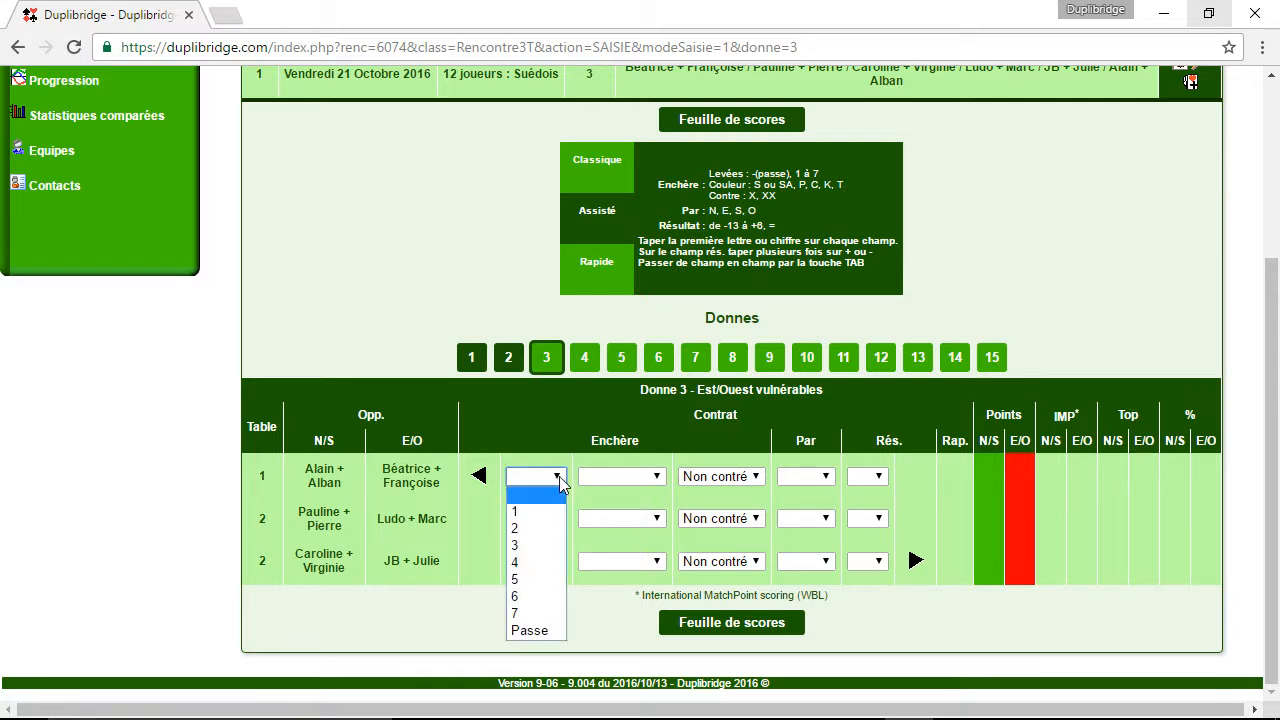
{"action": "left_click", "coordinate": [533, 546]}
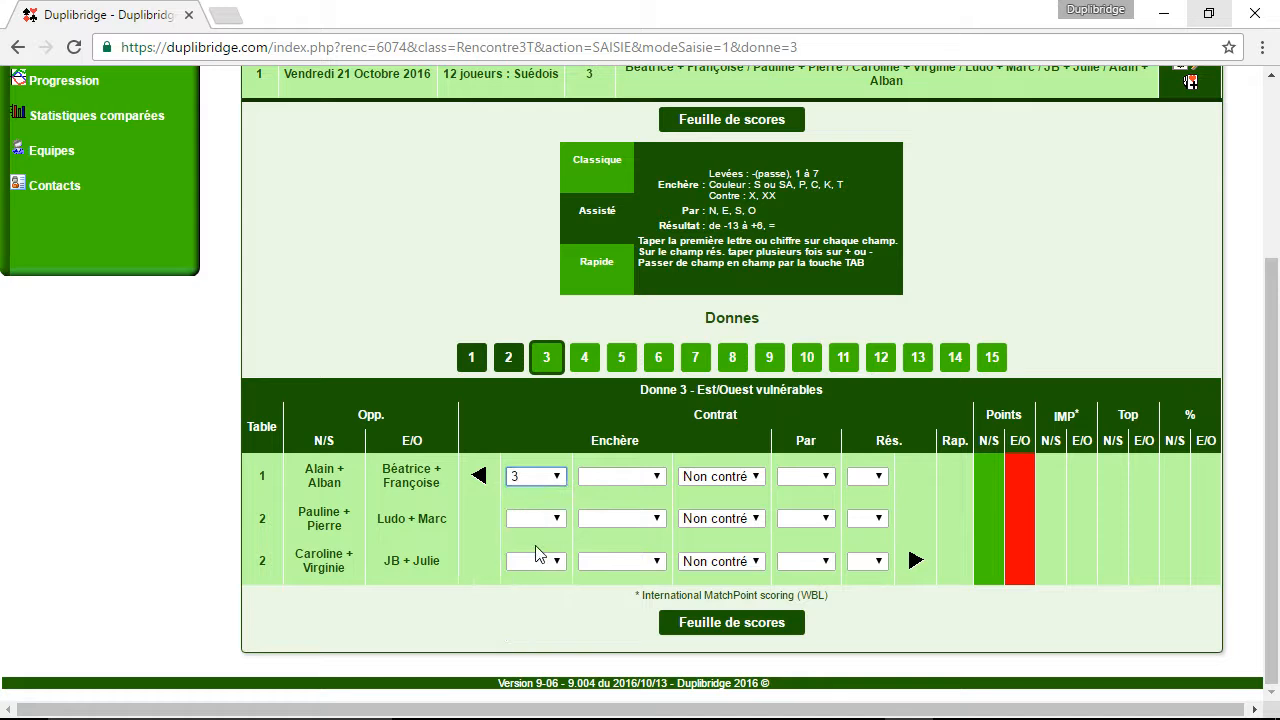
{"action": "left_click", "coordinate": [643, 480]}
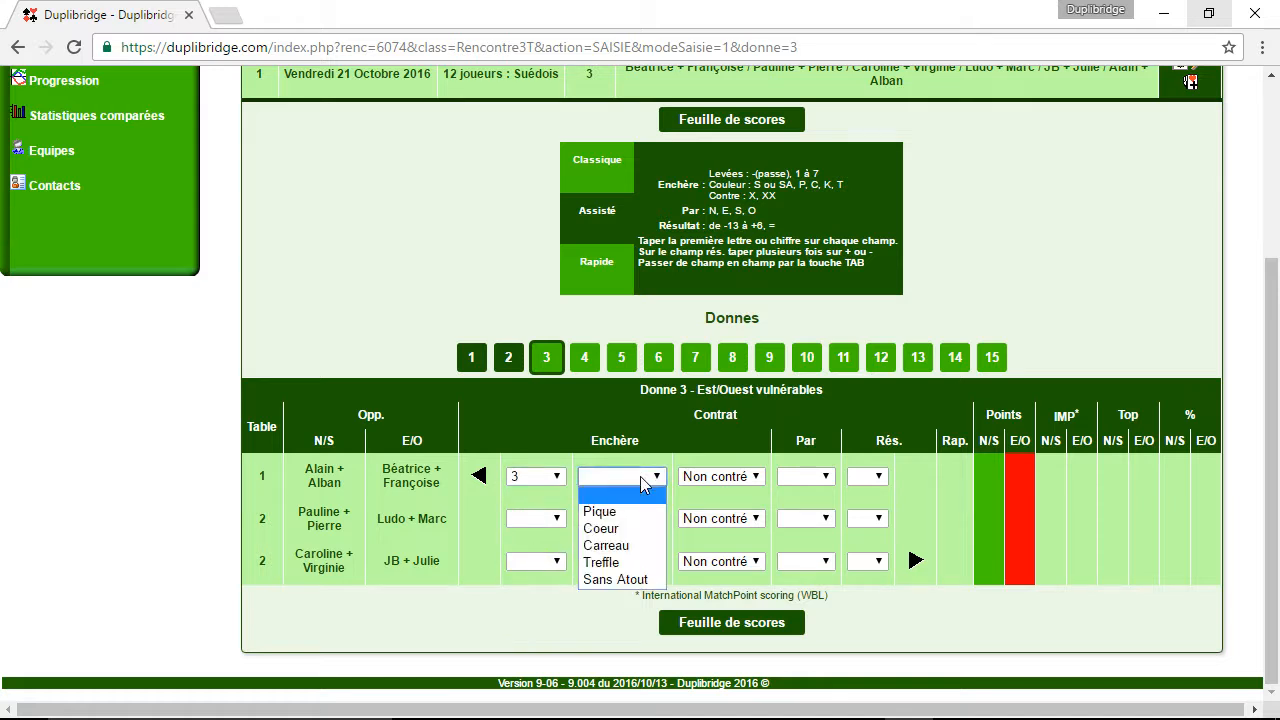
{"action": "left_click", "coordinate": [636, 513]}
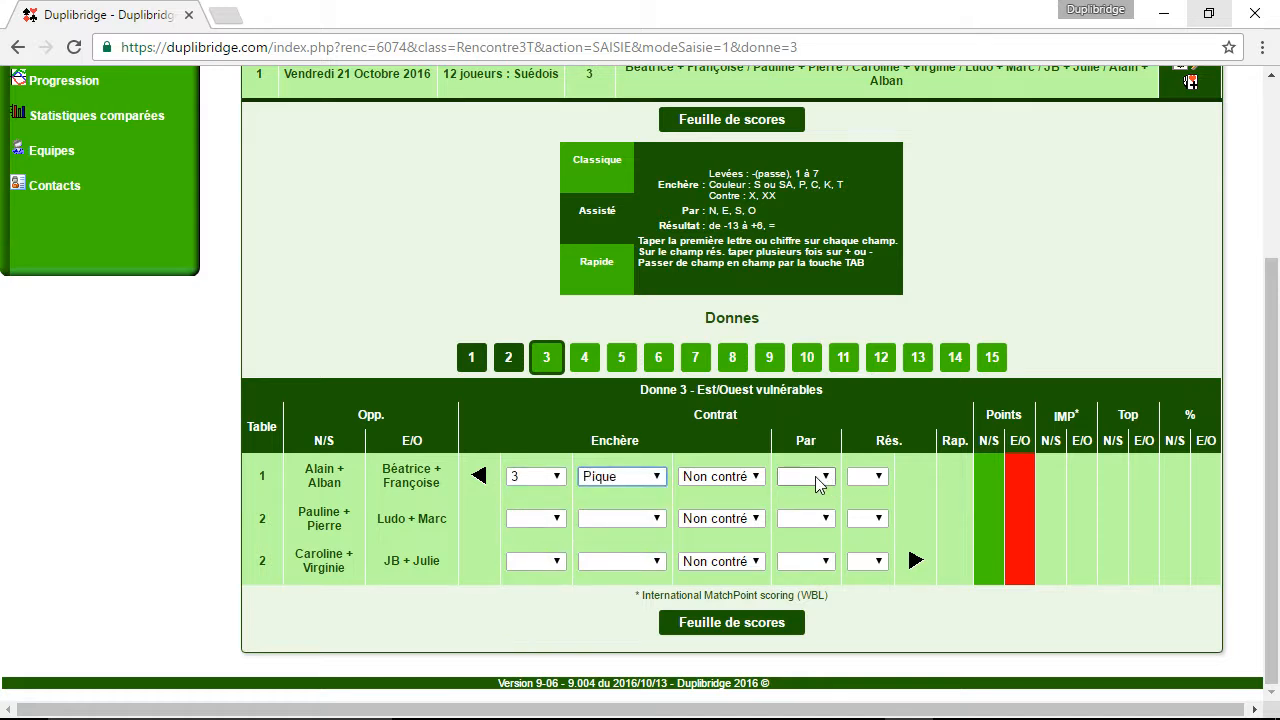
{"action": "left_click", "coordinate": [820, 480]}
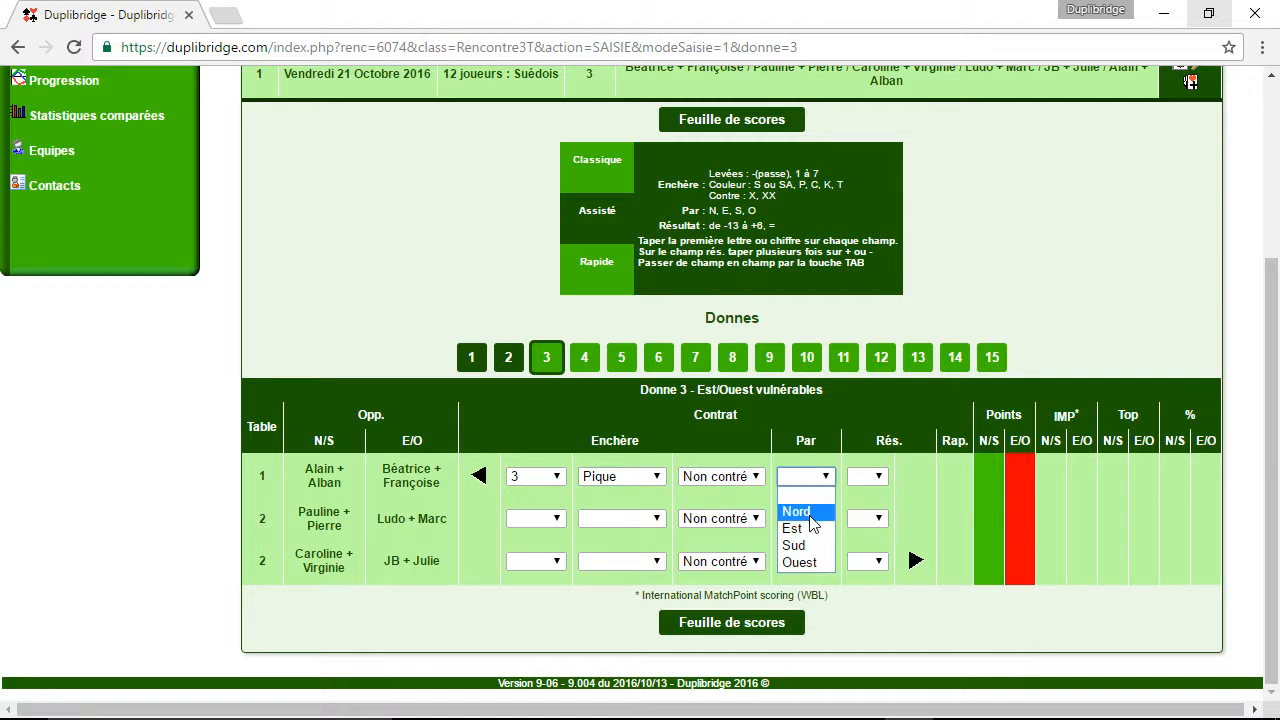
{"action": "left_click", "coordinate": [808, 513]}
{"action": "left_click", "coordinate": [868, 477]}
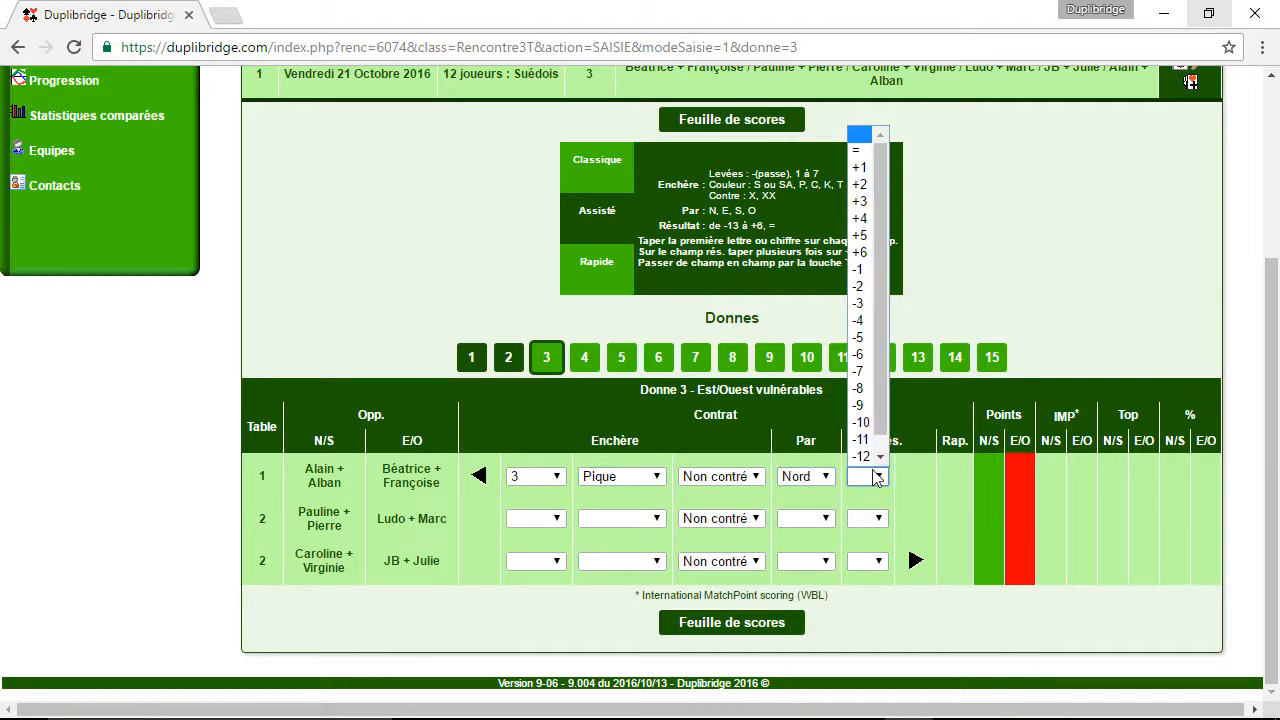
{"action": "left_click", "coordinate": [866, 186]}
Set the second row of deal 3 to 3 Pique, played by Nord, with result =
{"action": "left_click", "coordinate": [540, 518]}
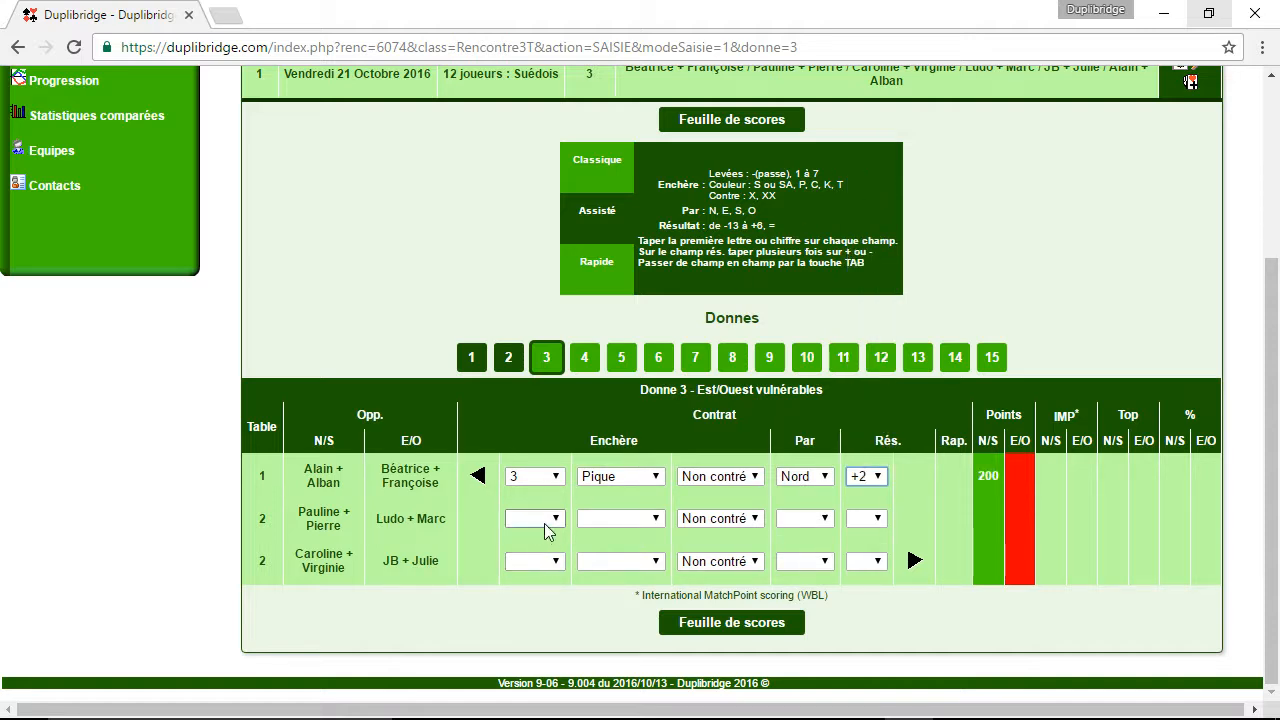
{"action": "left_click", "coordinate": [530, 587]}
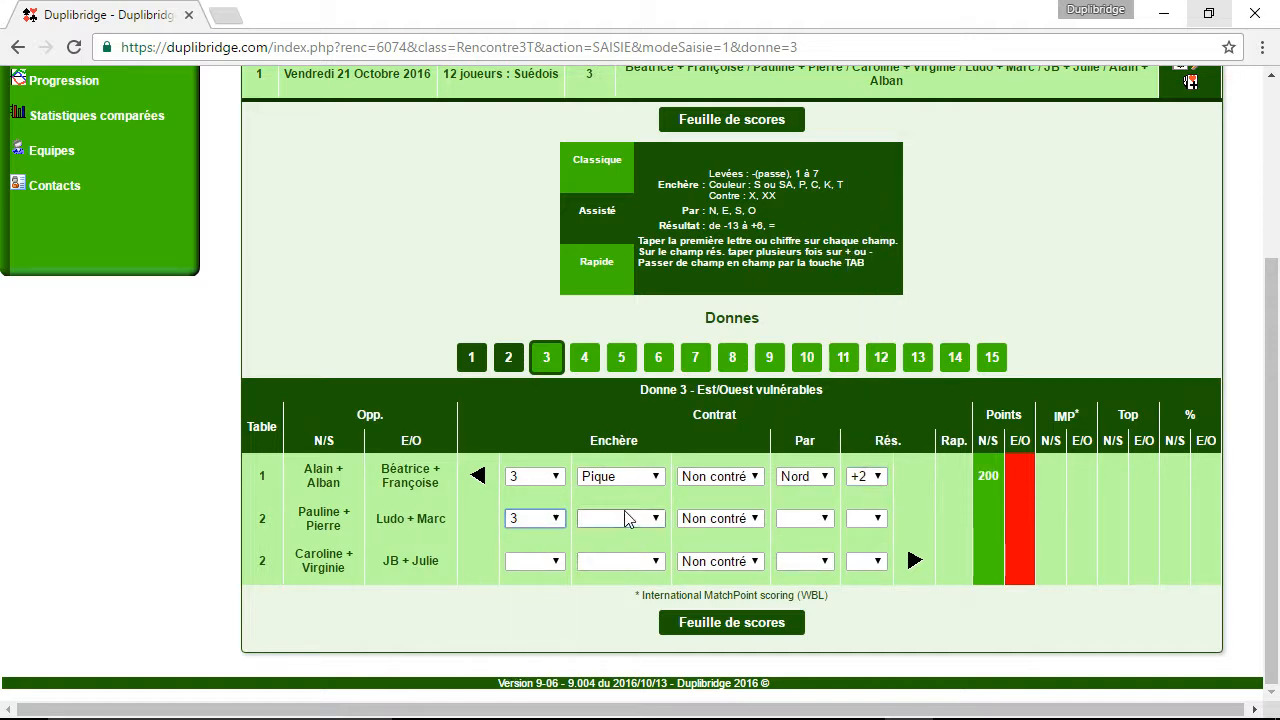
{"action": "left_click", "coordinate": [620, 518]}
{"action": "left_click", "coordinate": [600, 554]}
{"action": "left_click", "coordinate": [810, 518]}
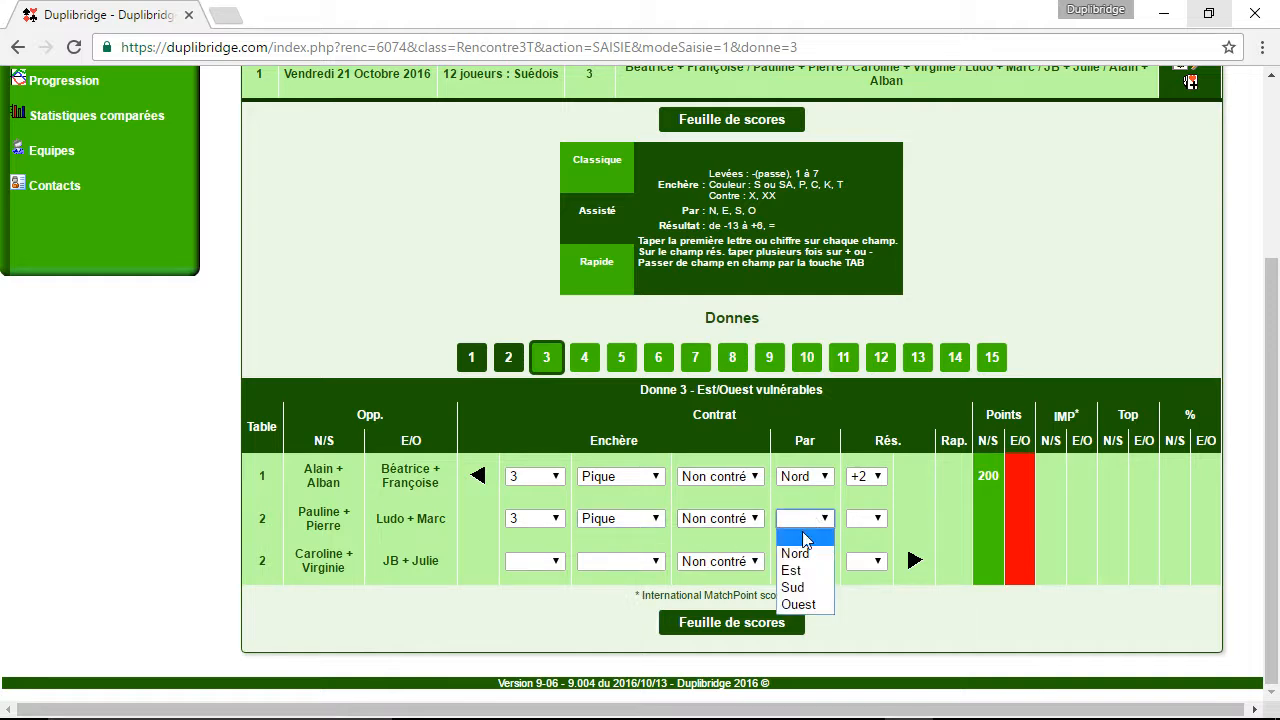
{"action": "left_click", "coordinate": [800, 546]}
{"action": "left_click", "coordinate": [858, 520]}
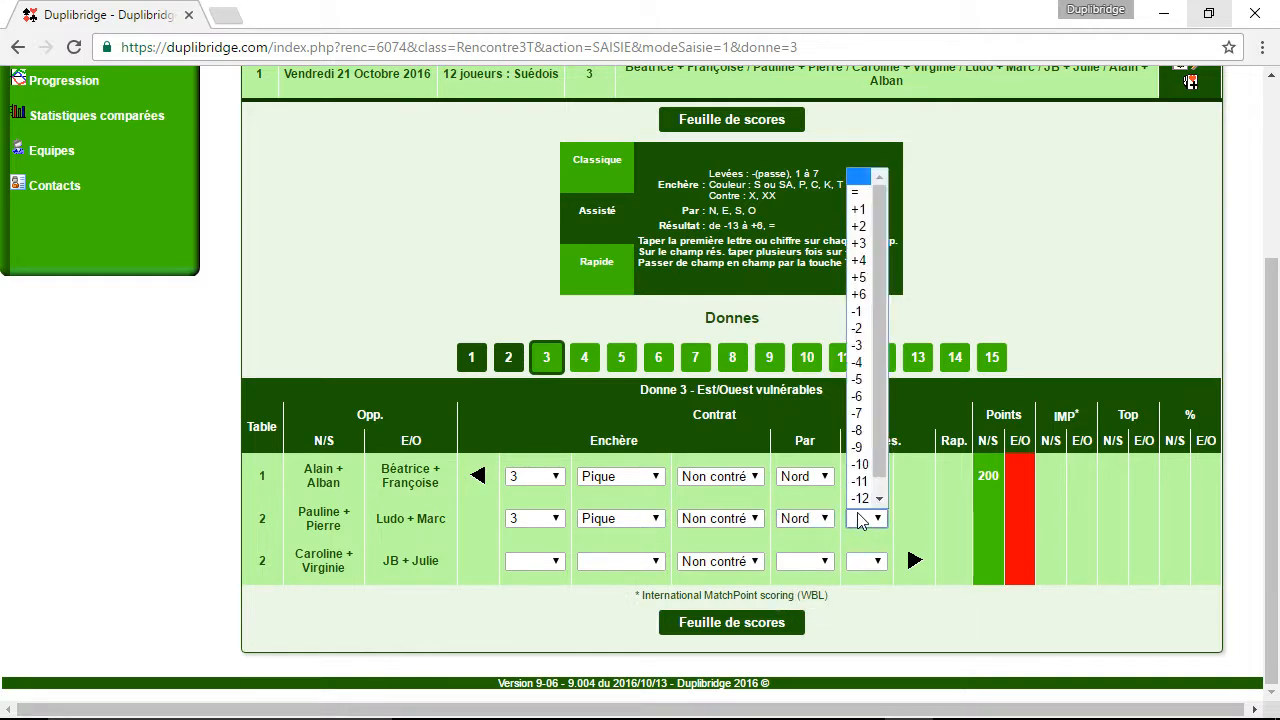
{"action": "left_click", "coordinate": [860, 198]}
Set deal 3's third row to 4 Pique by Nord with result = and continue to deal 4
{"action": "left_click", "coordinate": [533, 561]}
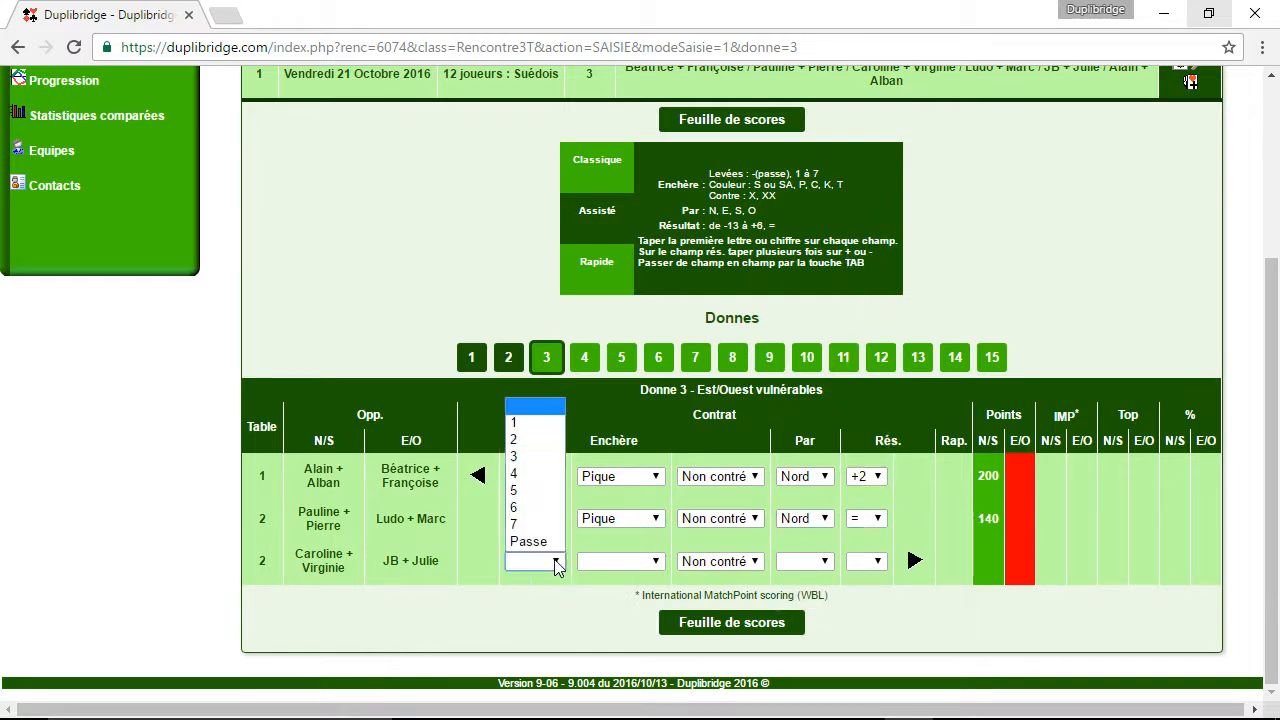
{"action": "left_click", "coordinate": [527, 474]}
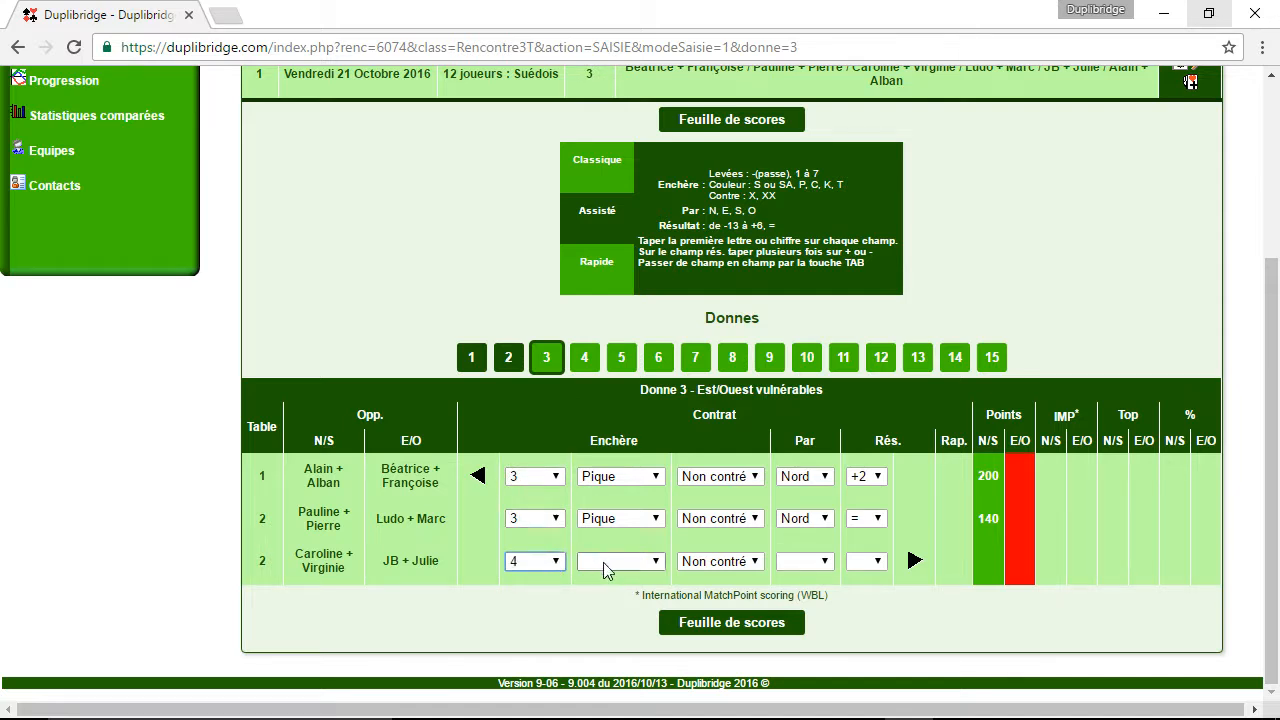
{"action": "left_click", "coordinate": [605, 561]}
{"action": "left_click", "coordinate": [605, 597]}
{"action": "left_click", "coordinate": [805, 561]}
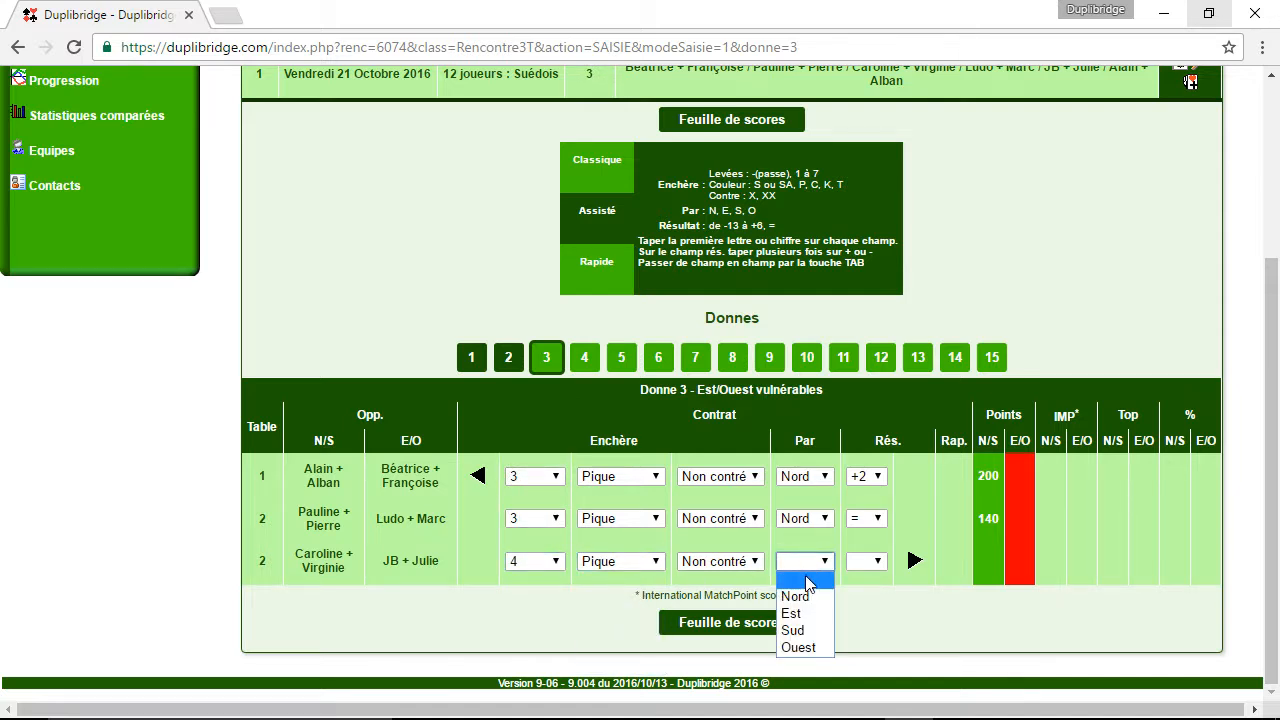
{"action": "left_click", "coordinate": [808, 594]}
{"action": "left_click", "coordinate": [866, 563]}
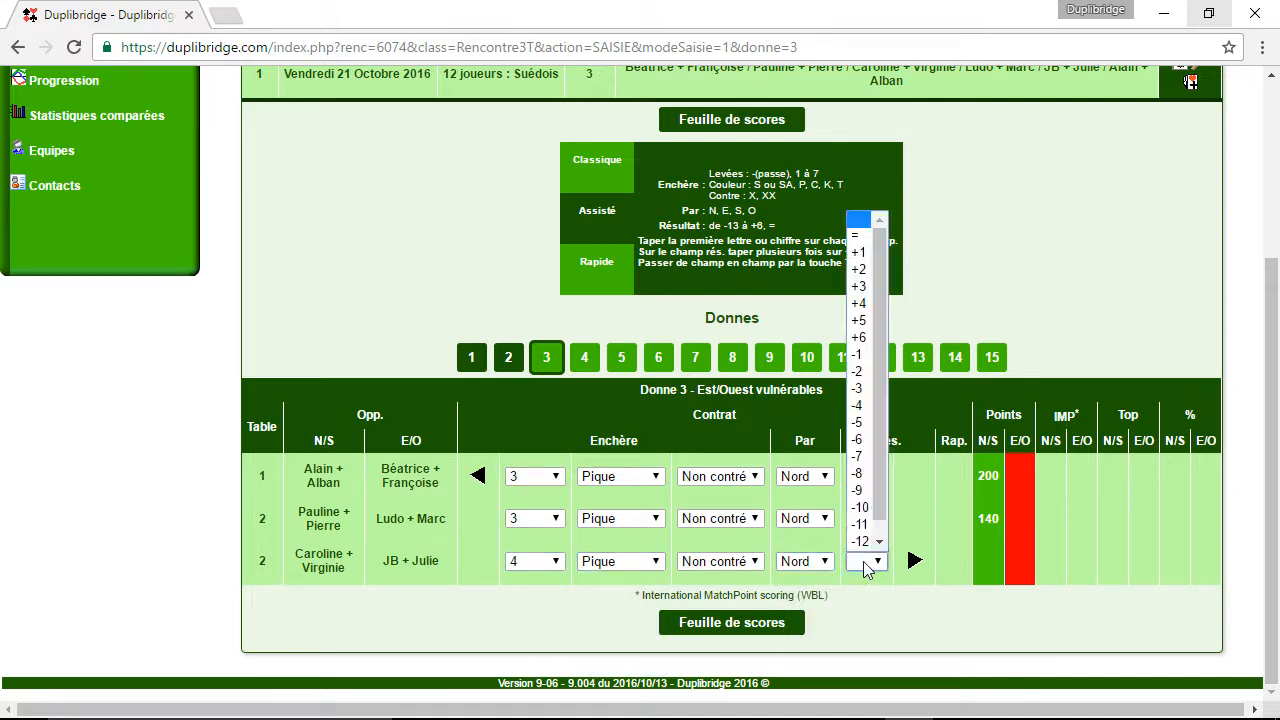
{"action": "left_click", "coordinate": [857, 235]}
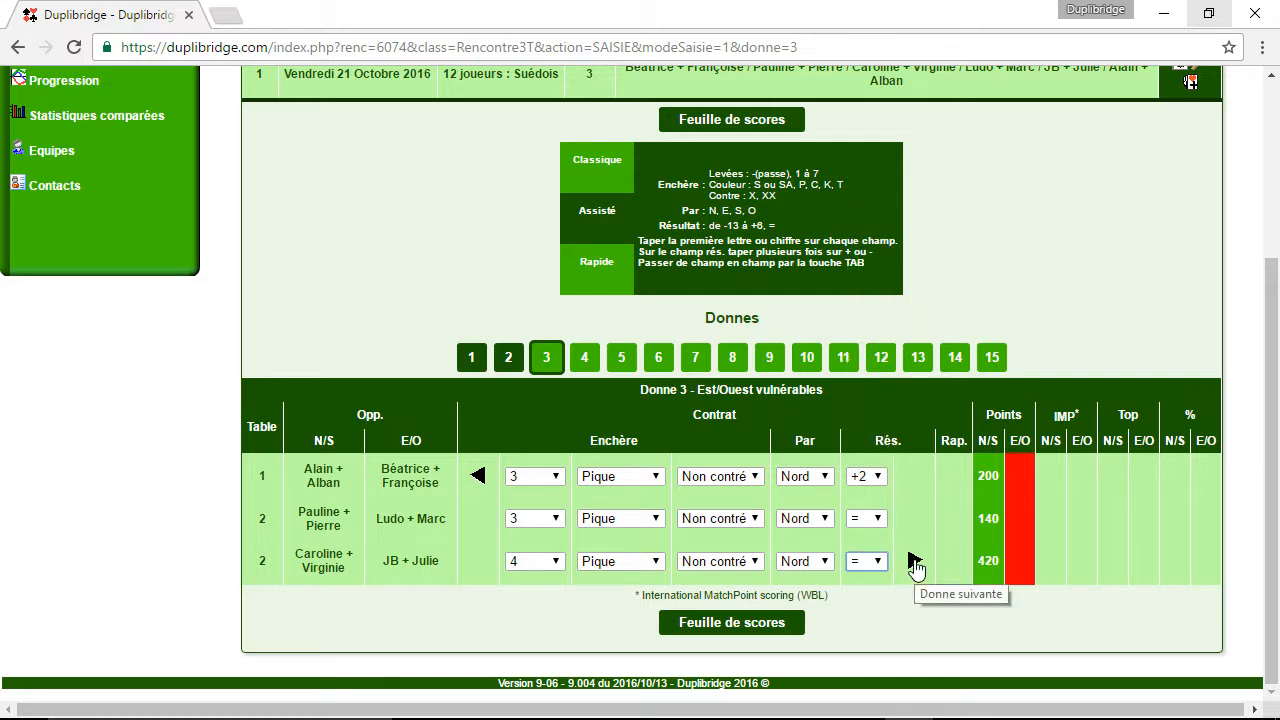
{"action": "left_click", "coordinate": [914, 564]}
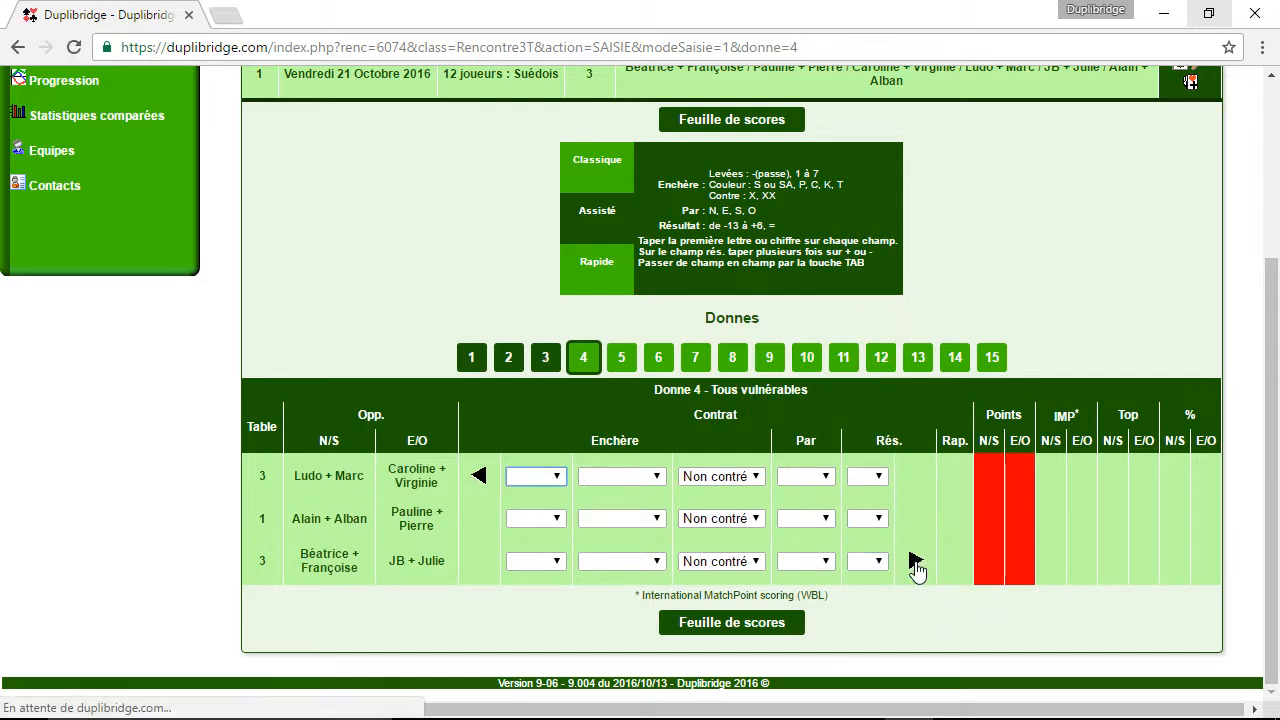
Switch to Rapide entry mode and enter quick scores 62 and 010 in deal 4's first and second rows
{"action": "left_click", "coordinate": [599, 264]}
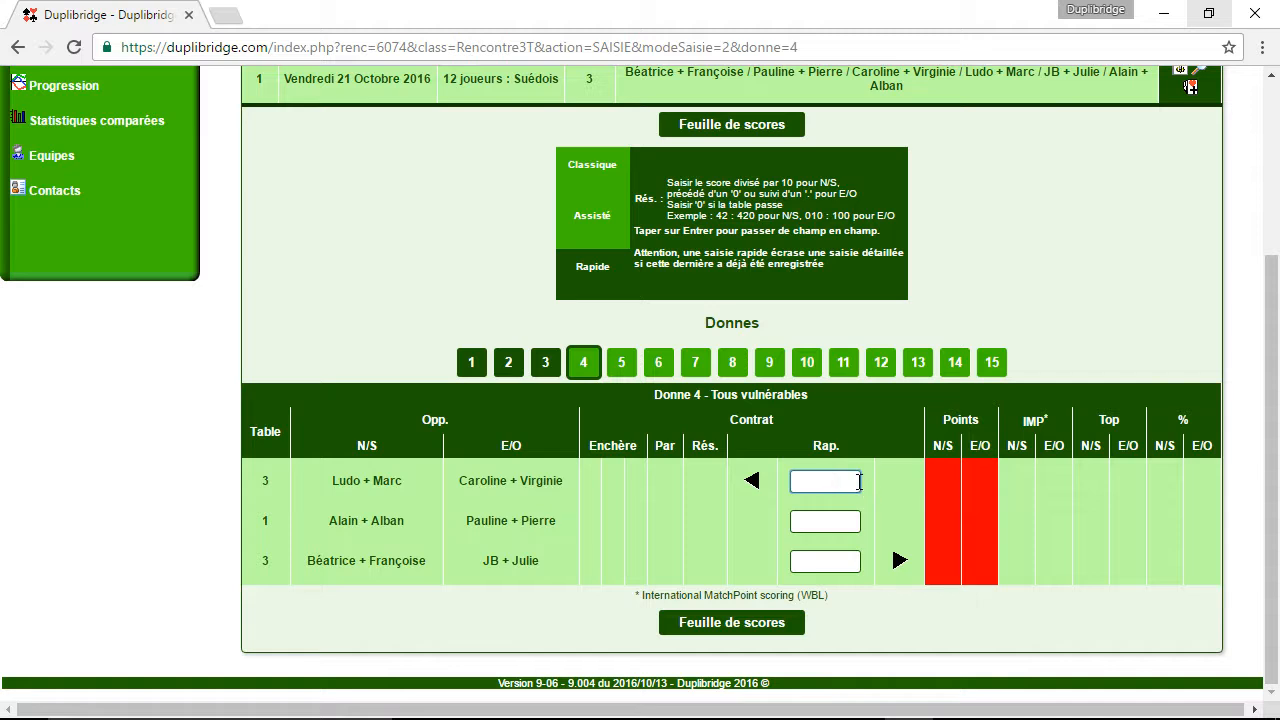
{"action": "type", "text": "2"}
{"action": "key", "text": "Return"}
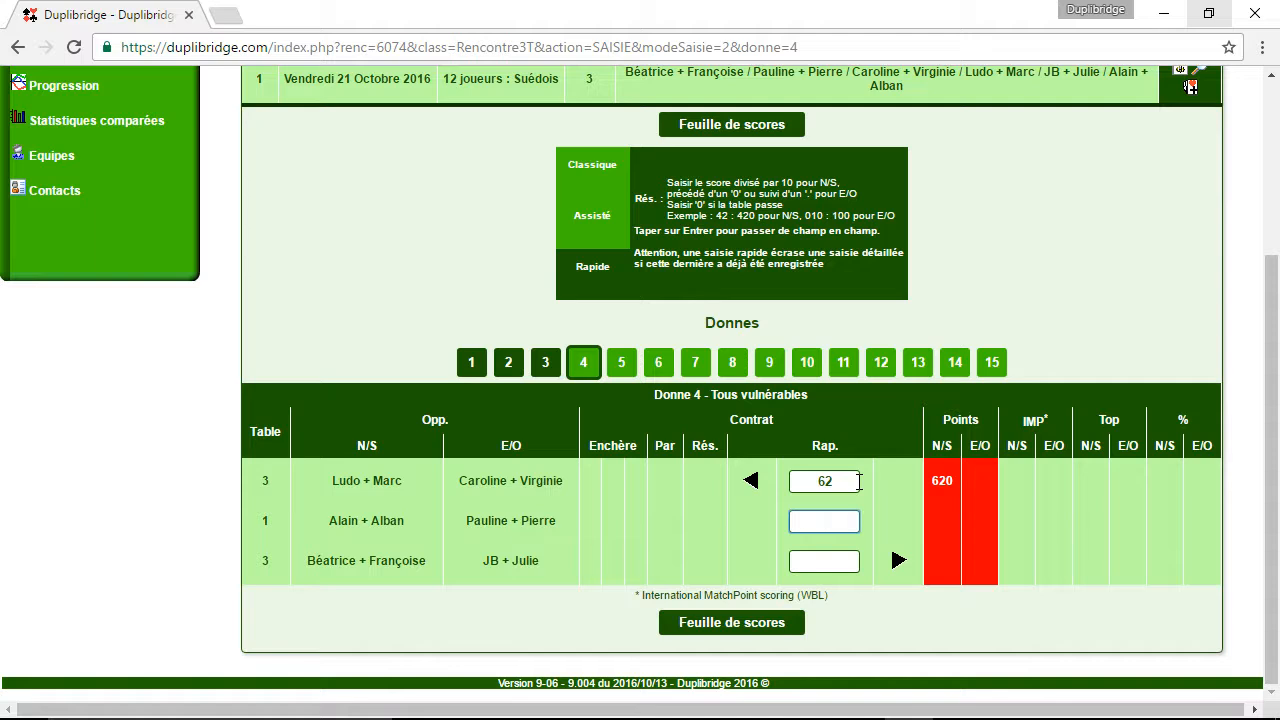
{"action": "type", "text": "010"}
{"action": "key", "text": "Return"}
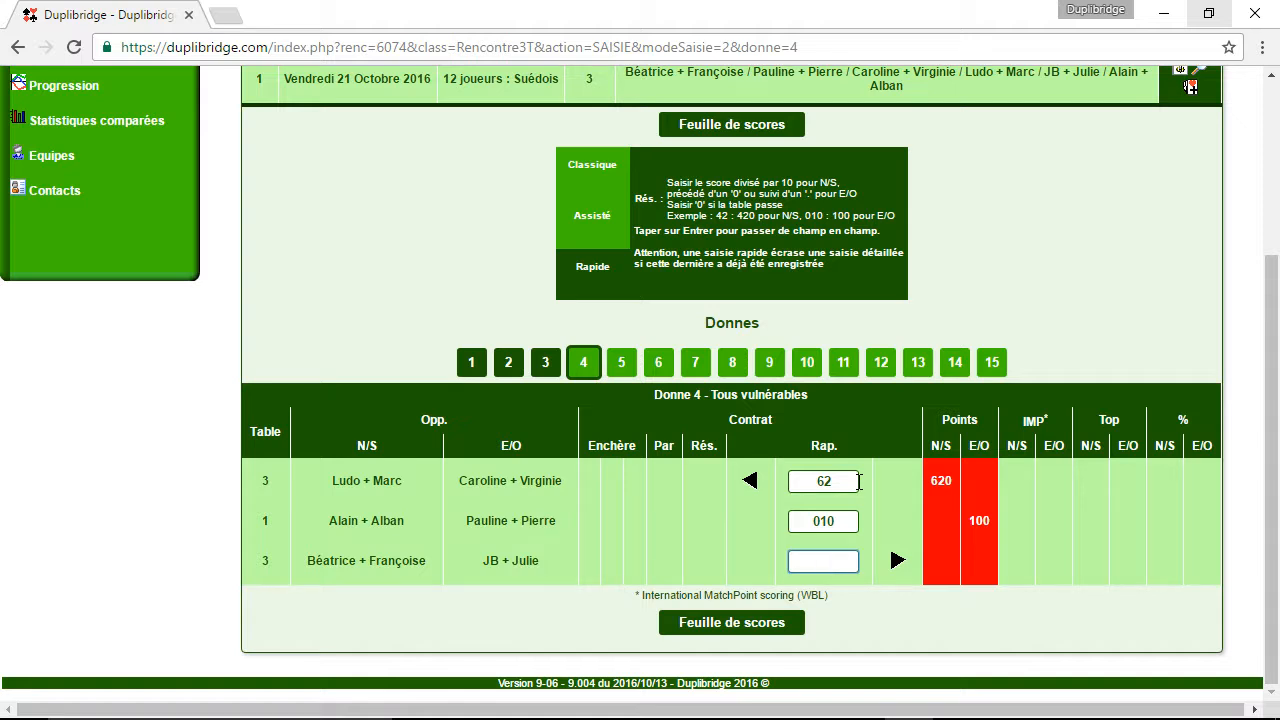
Enter quick score 62 in deal 4's third row and continue to deal 5
{"action": "type", "text": "2"}
{"action": "key", "text": "Tab"}
{"action": "key", "text": "shift+Tab"}
{"action": "type", "text": "042"}
{"action": "key", "text": "Tab"}
{"action": "key", "text": "shift+Tab"}
{"action": "type", "text": "62"}
{"action": "key", "text": "Tab"}
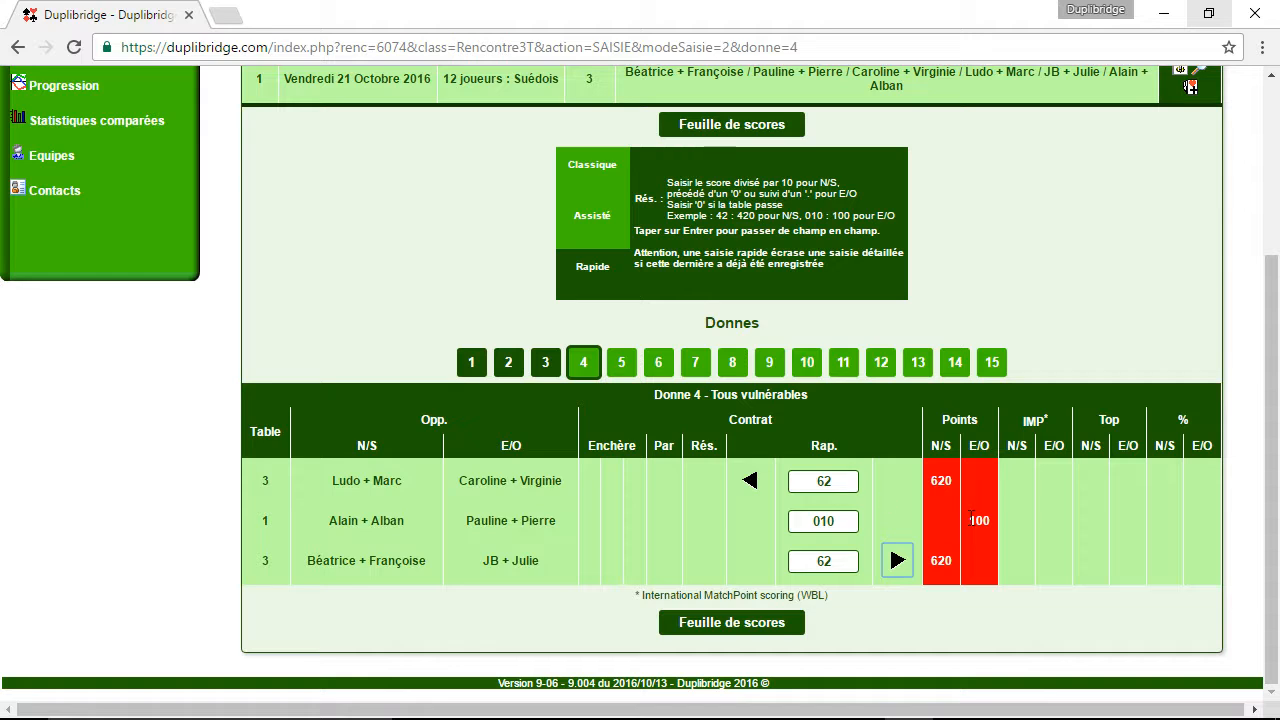
{"action": "key", "text": "Return"}
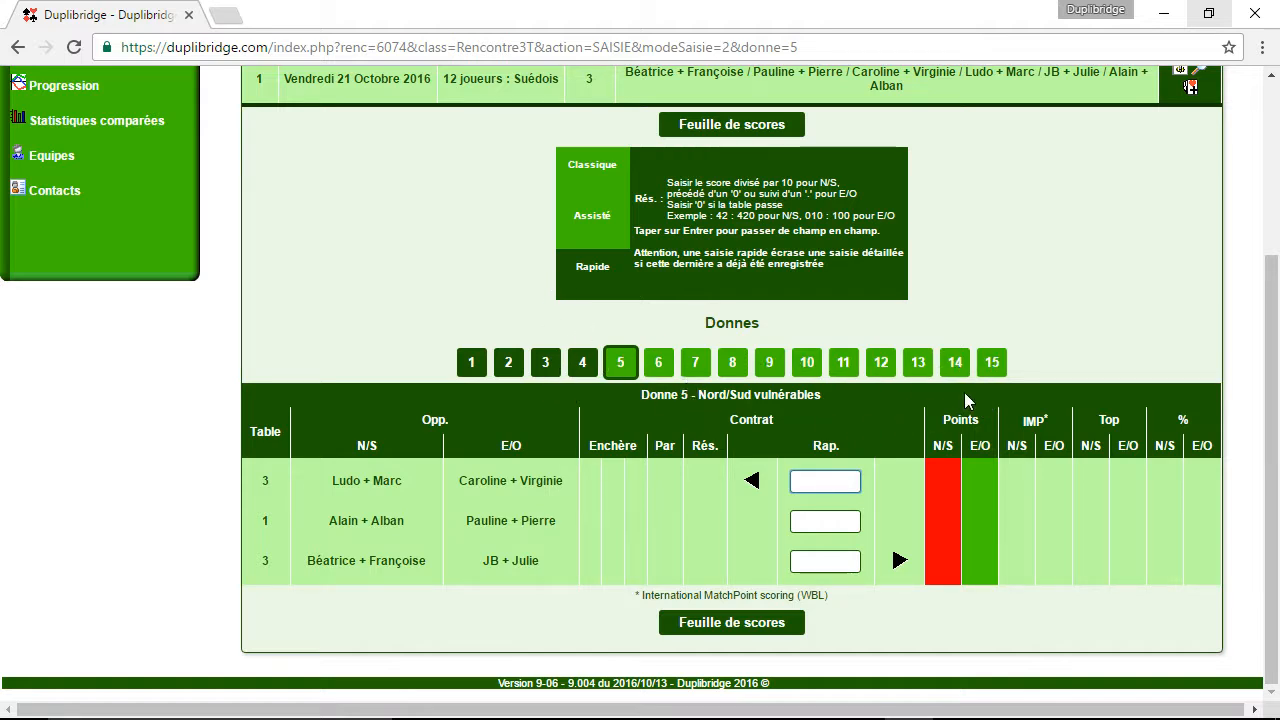
Reopen deal 1 and enter quick score 17 in its first row
{"action": "left_click", "coordinate": [473, 368]}
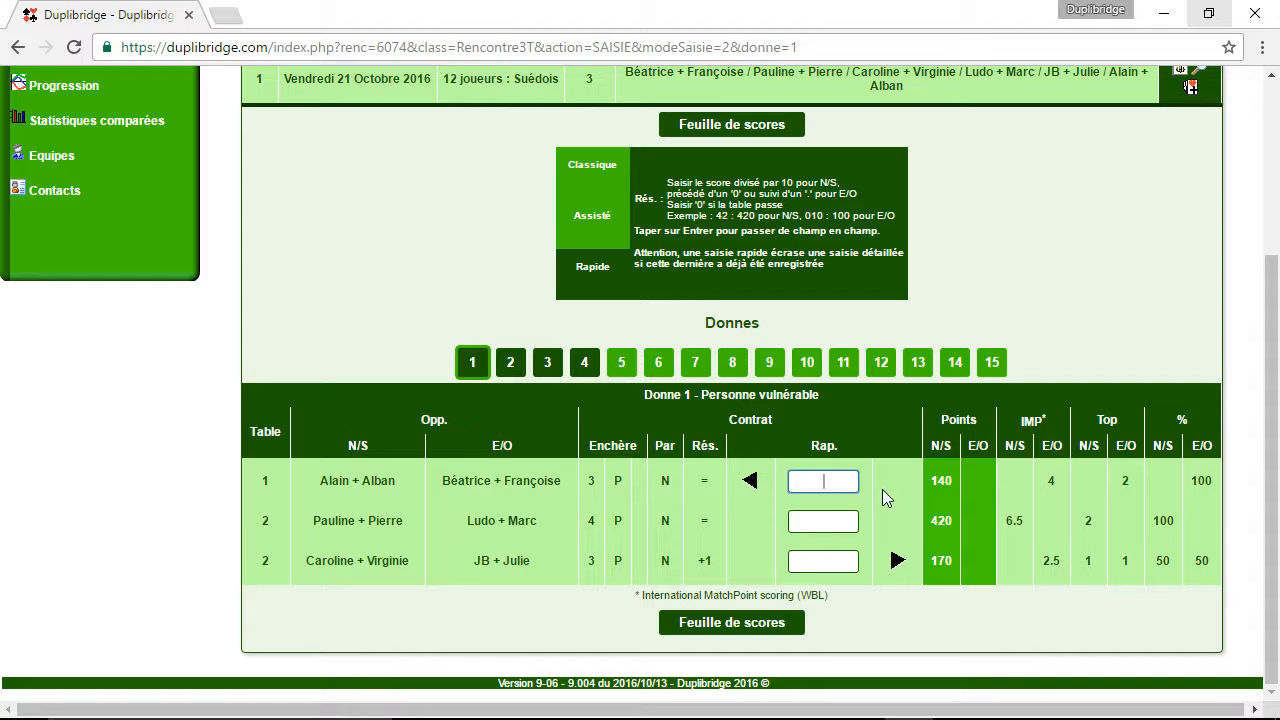
{"action": "type", "text": "17"}
{"action": "key", "text": "Return"}
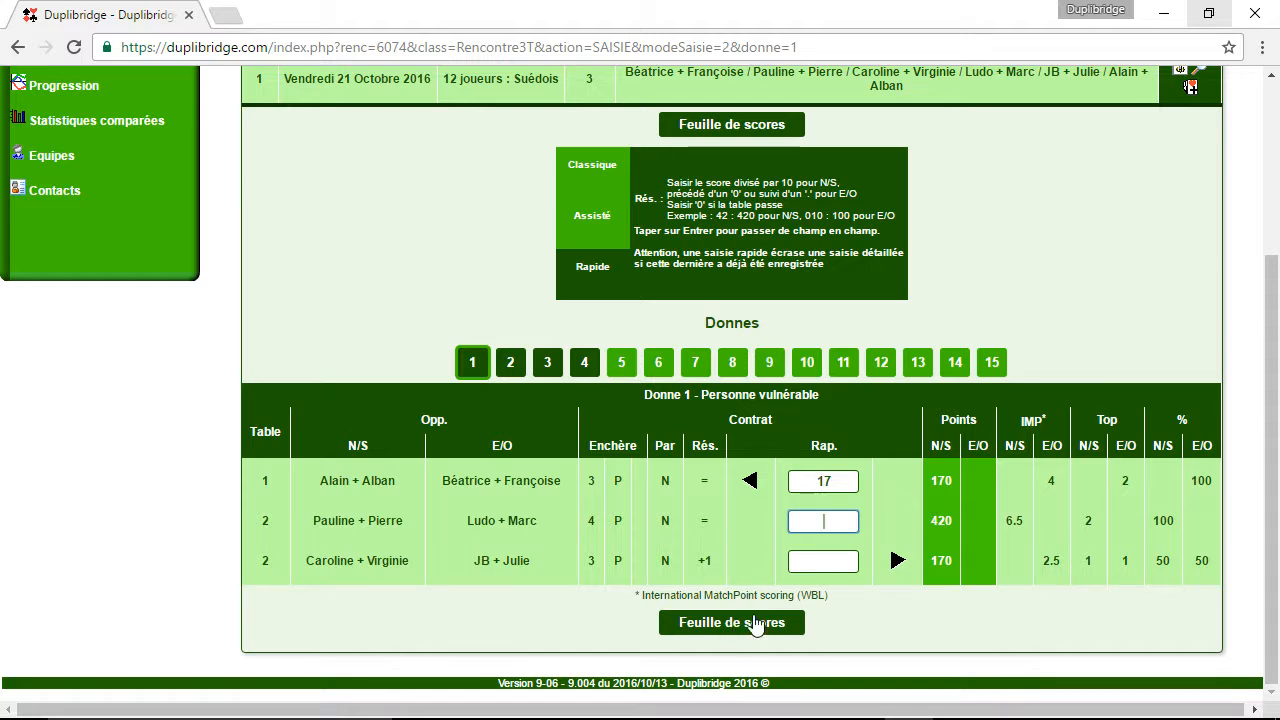
Switch to Classique mode, re-enter deal 1's first row as 3 p by n with result +1, save it and reopen deal 1
{"action": "left_click", "coordinate": [605, 170]}
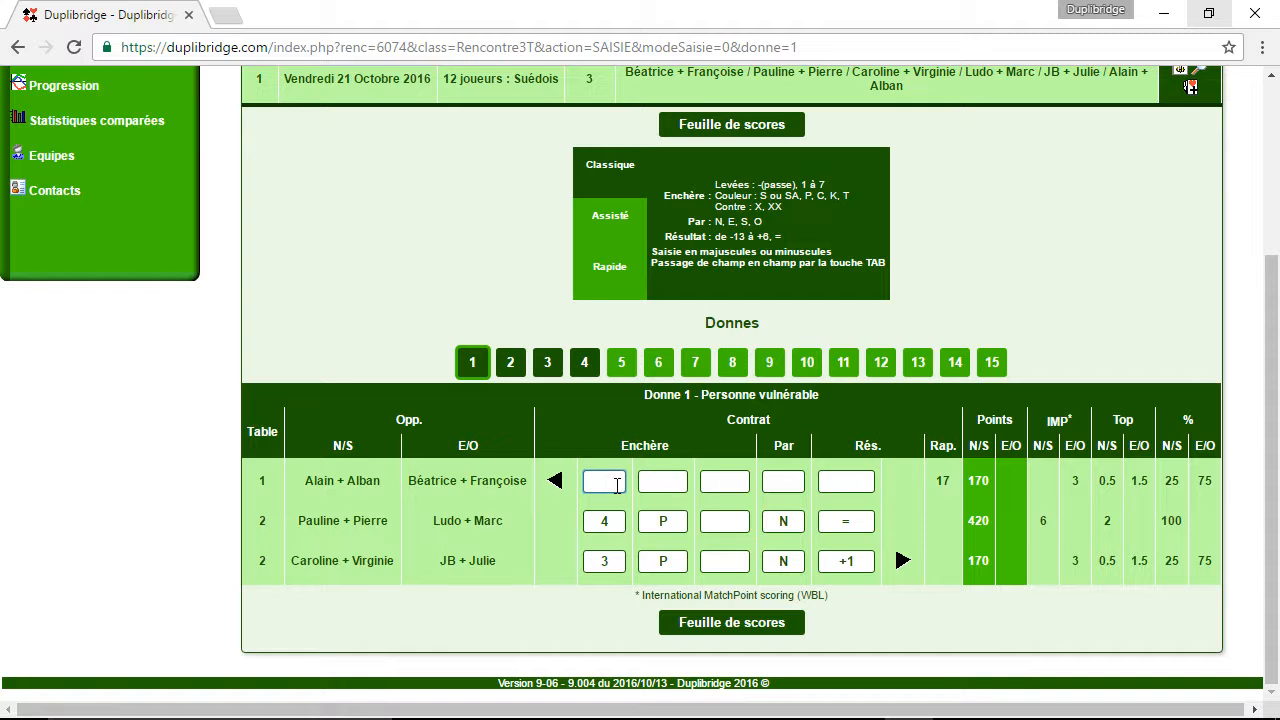
{"action": "type", "text": "3"}
{"action": "key", "text": "Tab"}
{"action": "type", "text": "p"}
{"action": "key", "text": "Tab"}
{"action": "key", "text": "Tab"}
{"action": "type", "text": "n"}
{"action": "key", "text": "Tab"}
{"action": "type", "text": "+1"}
{"action": "key", "text": "Tab"}
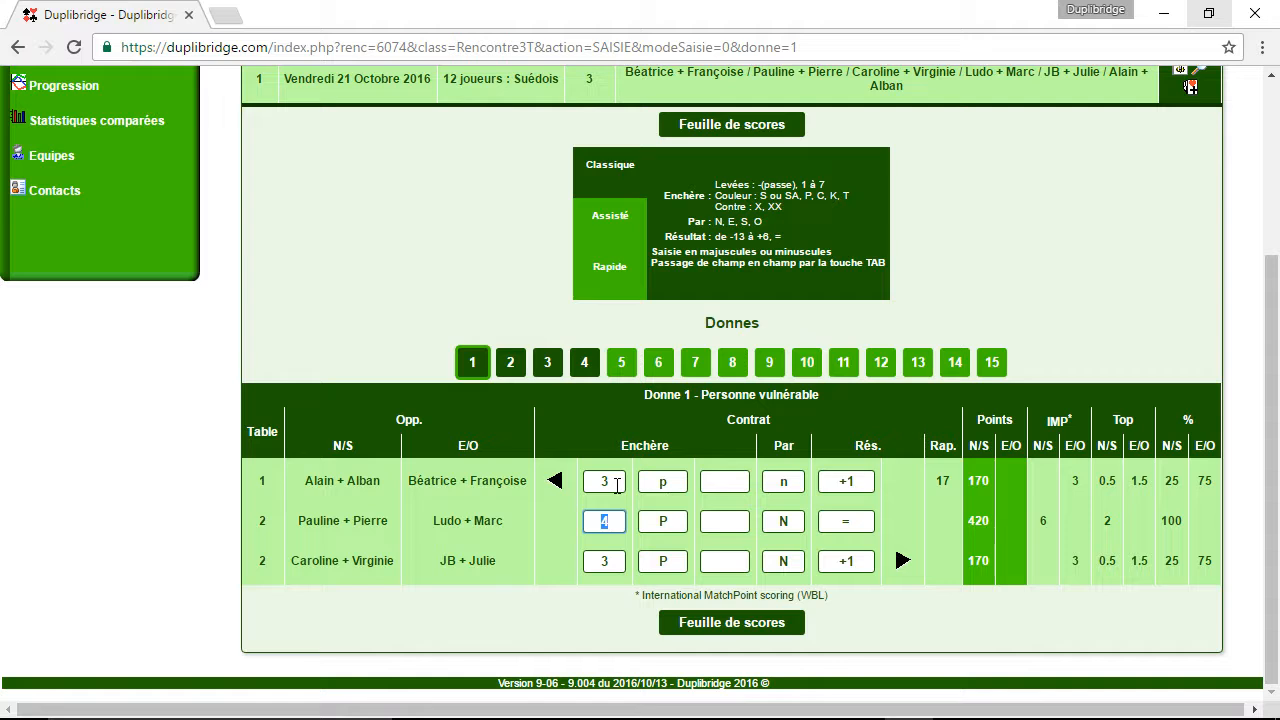
{"action": "left_click", "coordinate": [904, 563]}
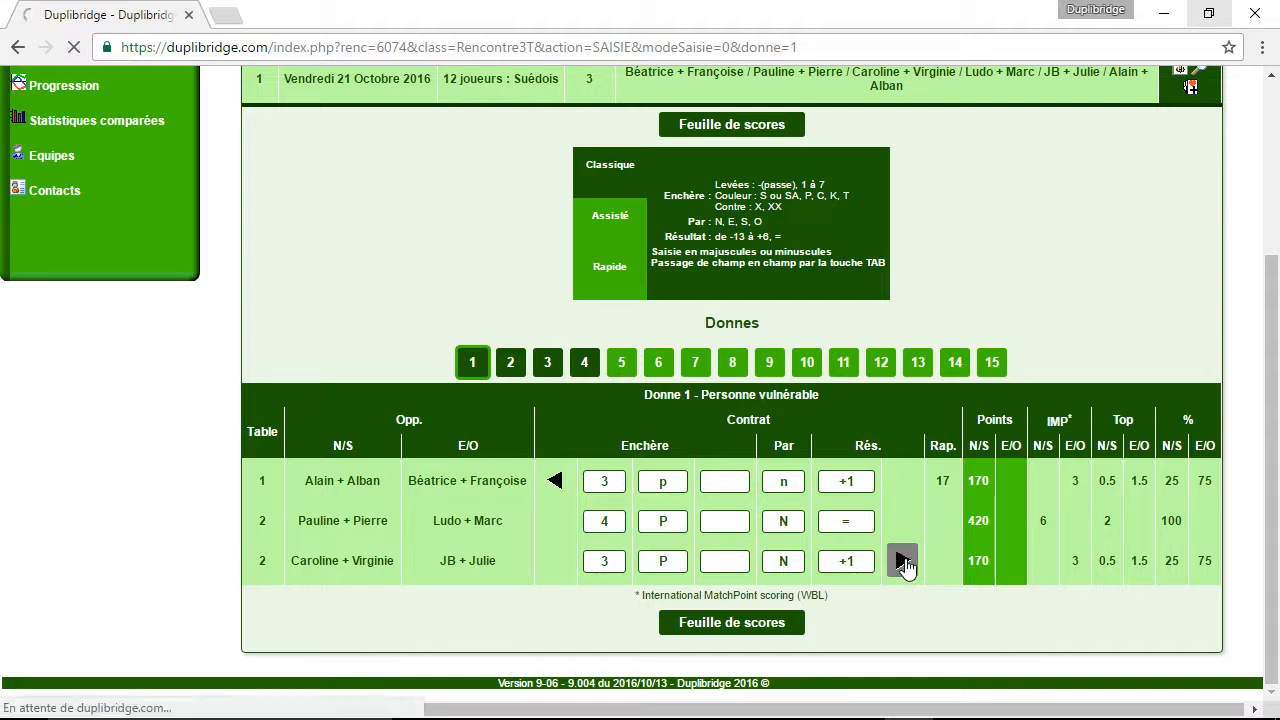
{"action": "left_click", "coordinate": [472, 364]}
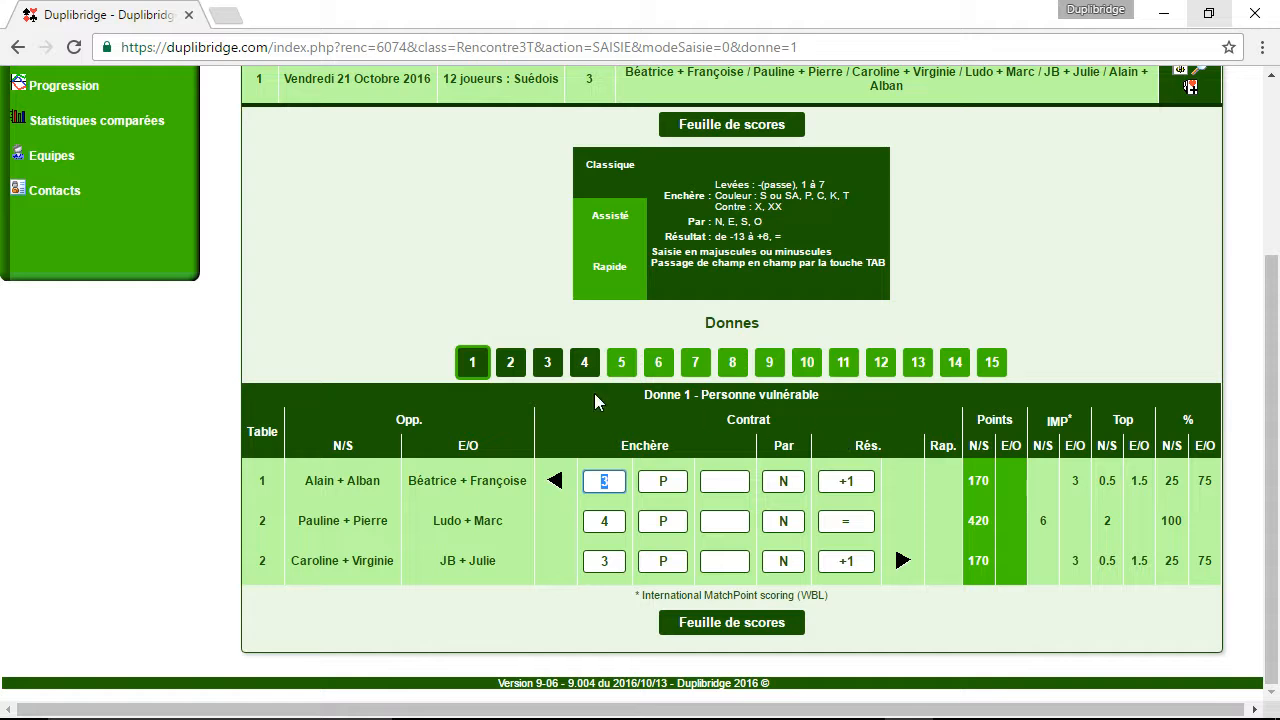
Open the score sheet and review the detailed scores of each deal and the teams' score table
{"action": "left_click", "coordinate": [759, 627]}
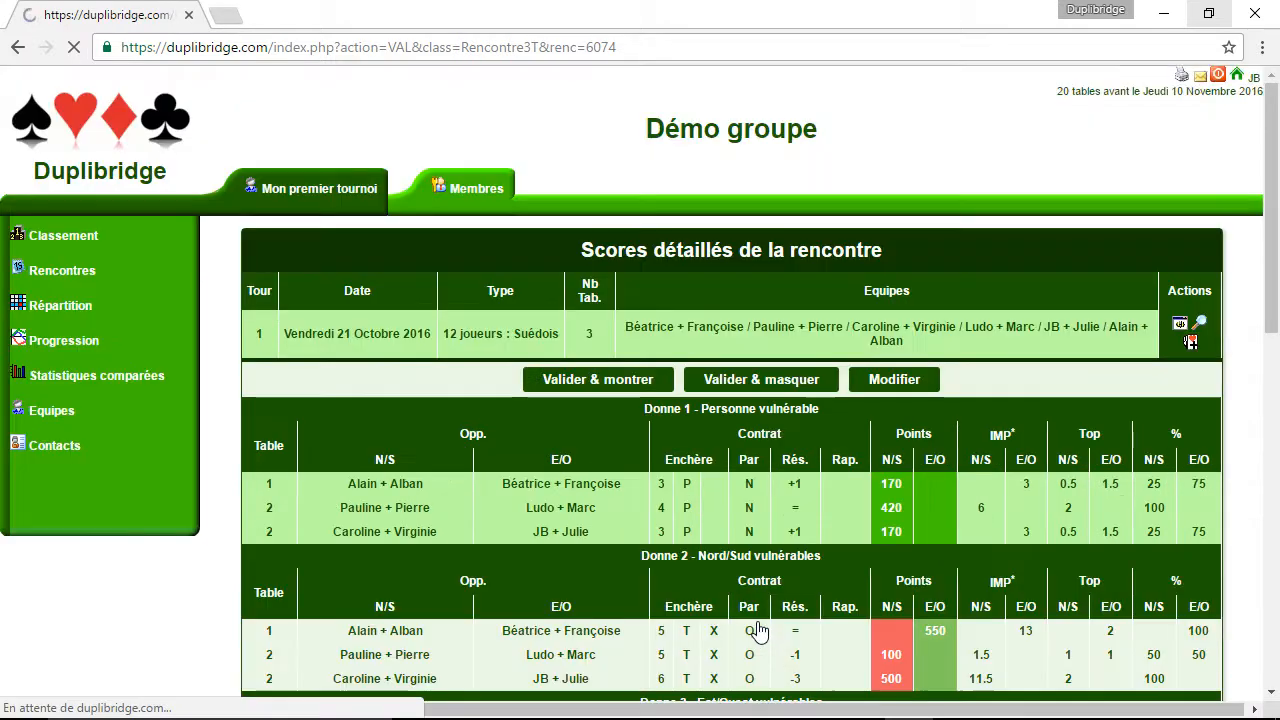
{"action": "scroll", "coordinate": [793, 622], "scroll_direction": "down", "scroll_amount": 2}
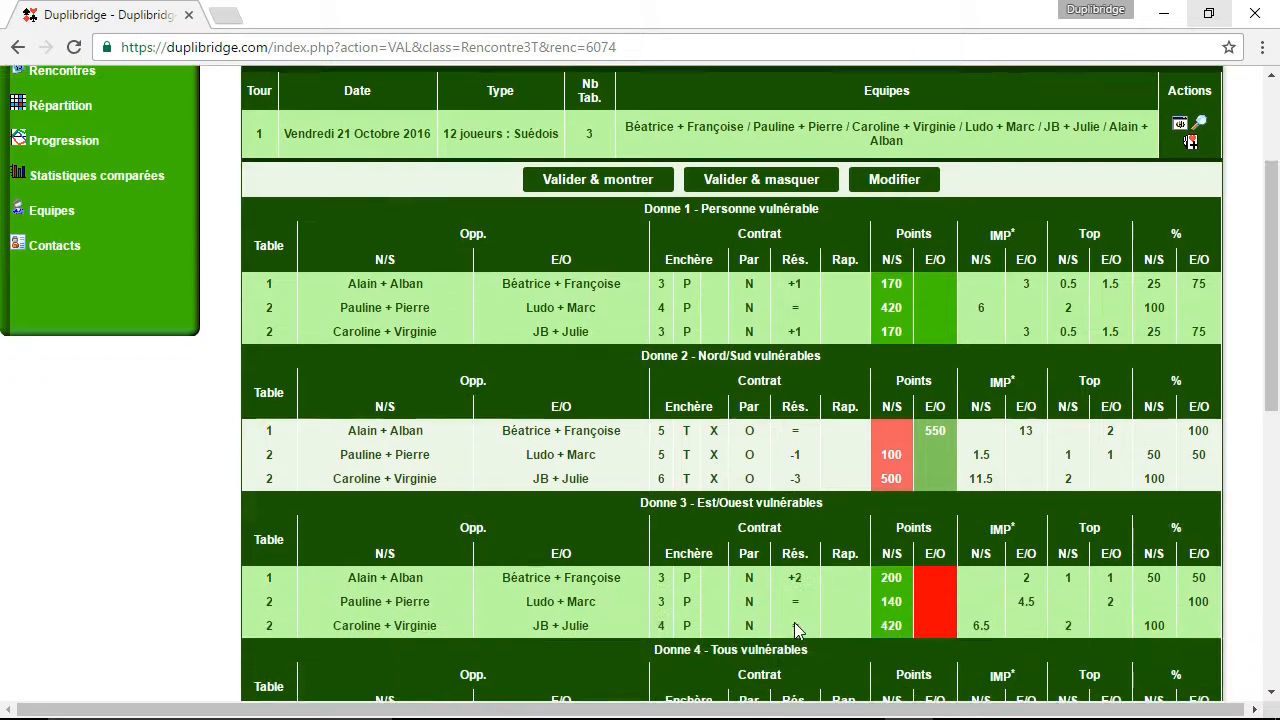
{"action": "scroll", "coordinate": [800, 625], "scroll_direction": "down", "scroll_amount": 3}
{"action": "scroll", "coordinate": [807, 620], "scroll_direction": "down", "scroll_amount": 4}
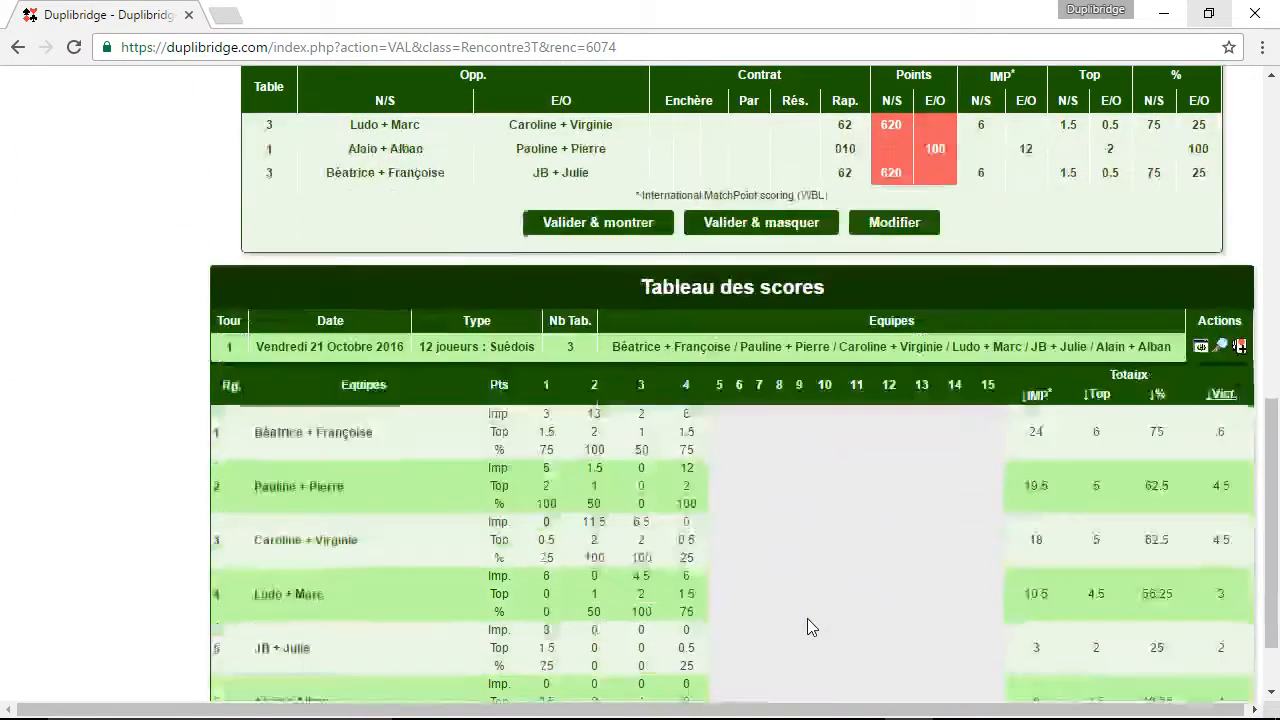
{"action": "scroll", "coordinate": [807, 618], "scroll_direction": "up", "scroll_amount": 6}
{"action": "scroll", "coordinate": [807, 618], "scroll_direction": "down", "scroll_amount": 6}
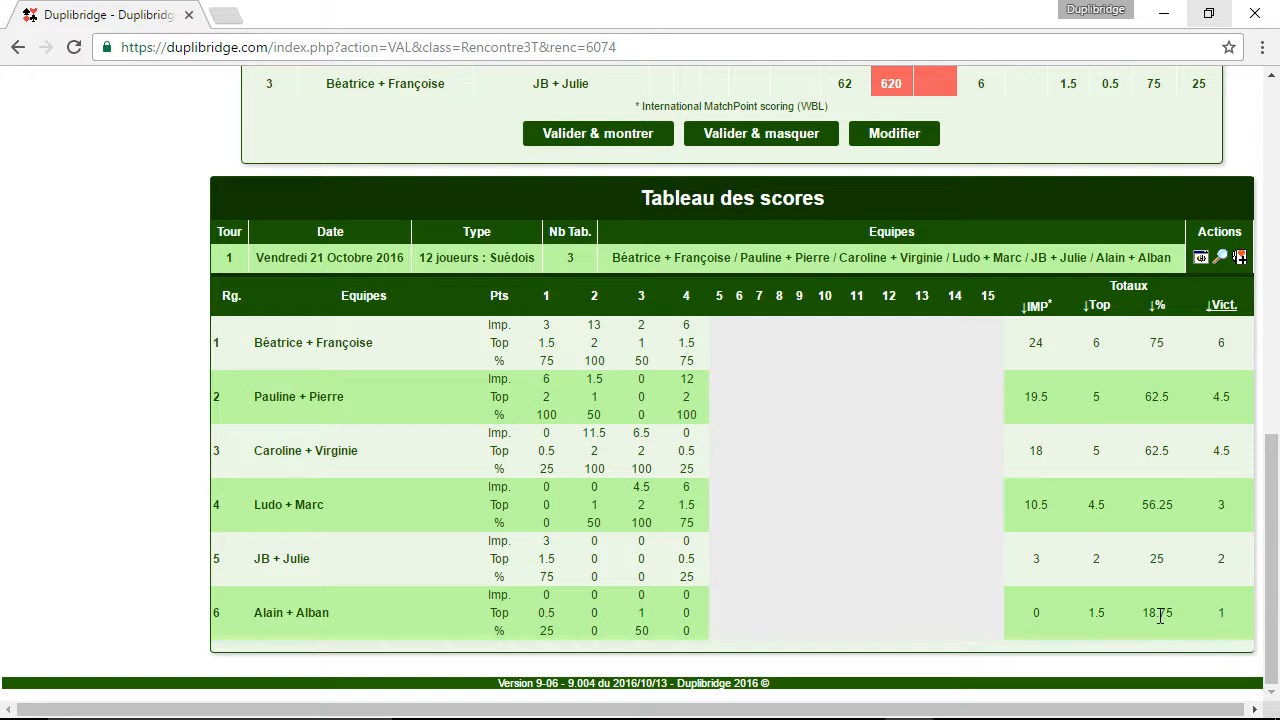
{"action": "scroll", "coordinate": [1134, 570], "scroll_direction": "up", "scroll_amount": 1}
{"action": "scroll", "coordinate": [1133, 575], "scroll_direction": "up", "scroll_amount": 3}
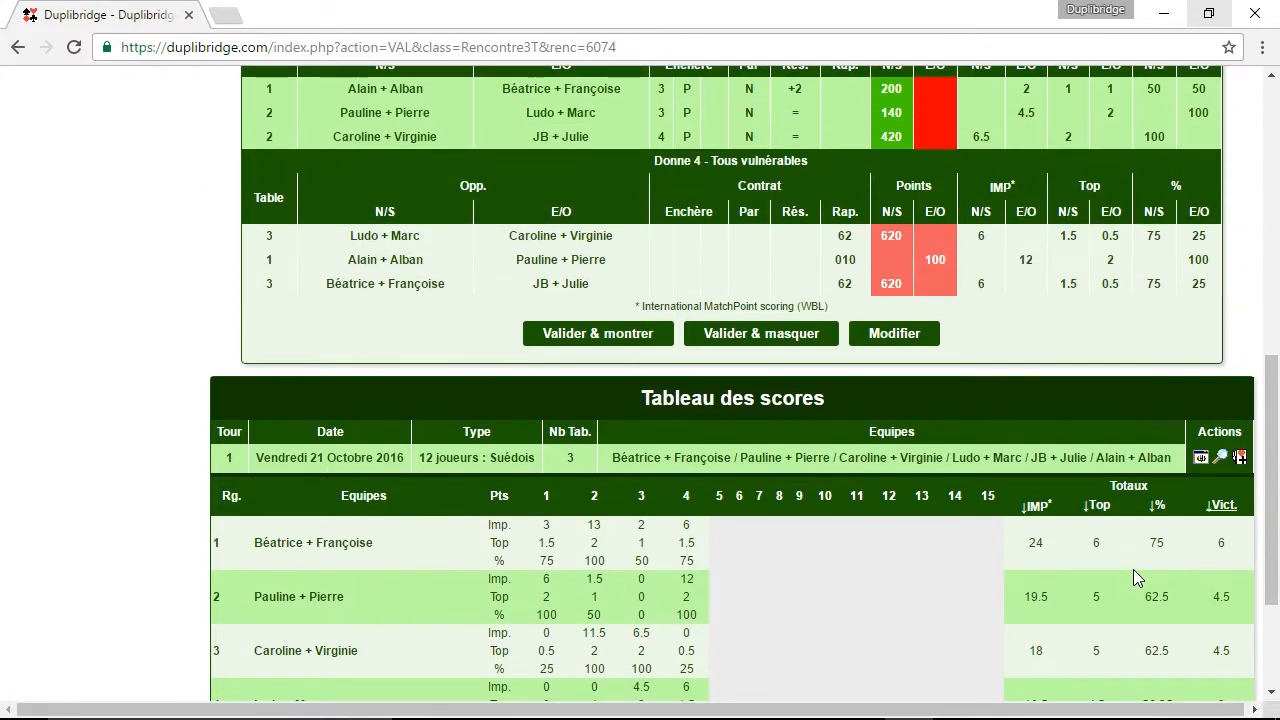
Return to editing the scores and enter 2 t by o with result +1 in deal 8's first row
{"action": "left_click", "coordinate": [894, 334]}
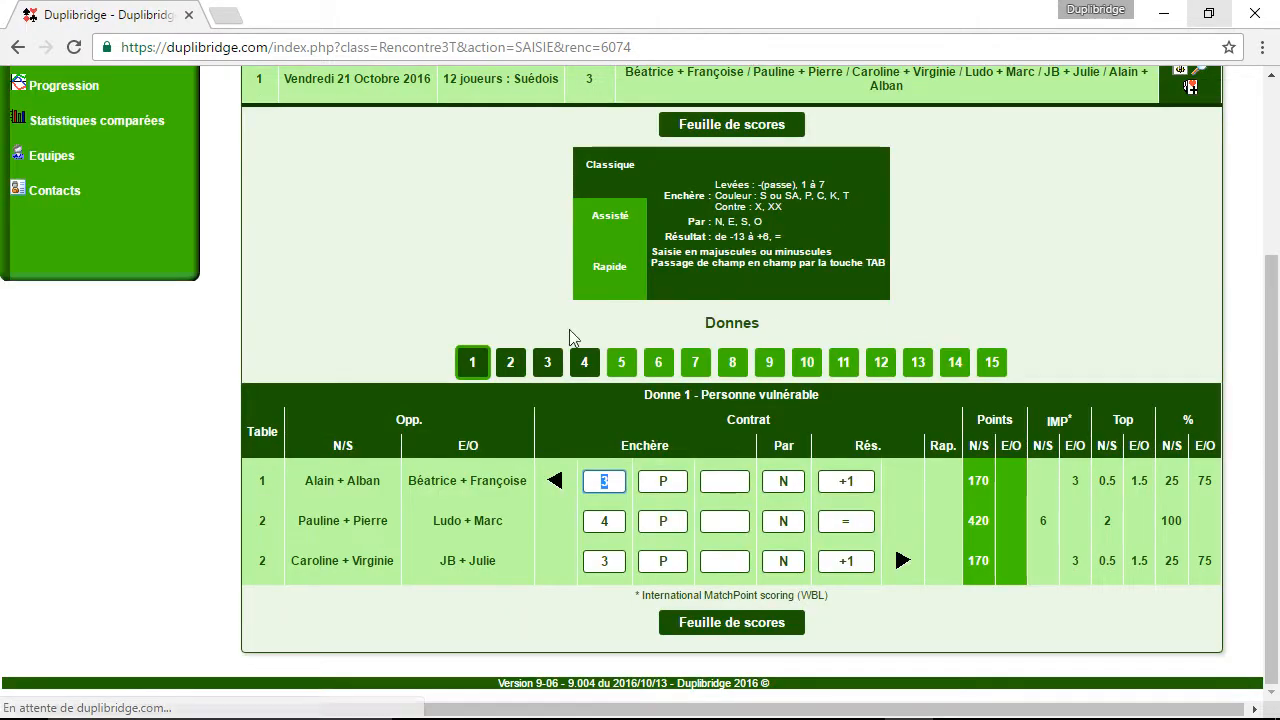
{"action": "left_click", "coordinate": [733, 364]}
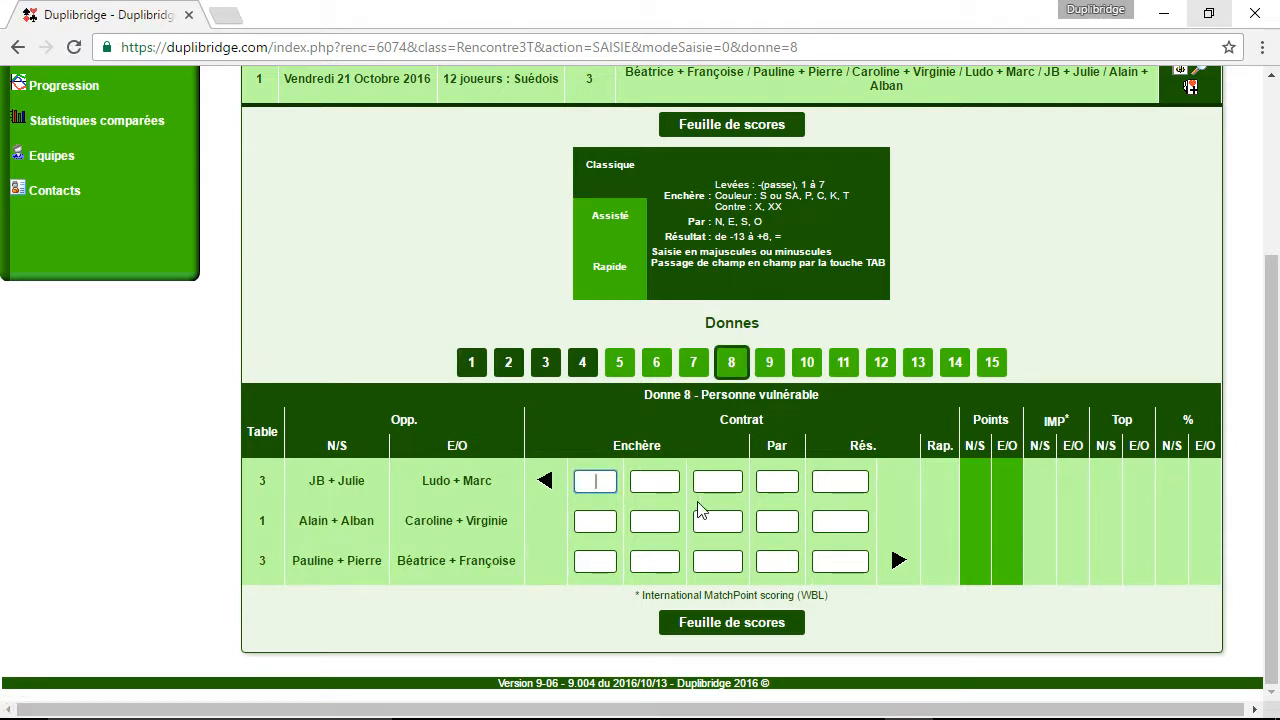
{"action": "type", "text": "2"}
{"action": "key", "text": "Tab"}
{"action": "type", "text": "t"}
{"action": "key", "text": "Tab"}
{"action": "key", "text": "Tab"}
{"action": "key", "text": "Tab"}
{"action": "type", "text": "o"}
{"action": "key", "text": "shift+Tab"}
{"action": "type", "text": "o"}
{"action": "key", "text": "Tab"}
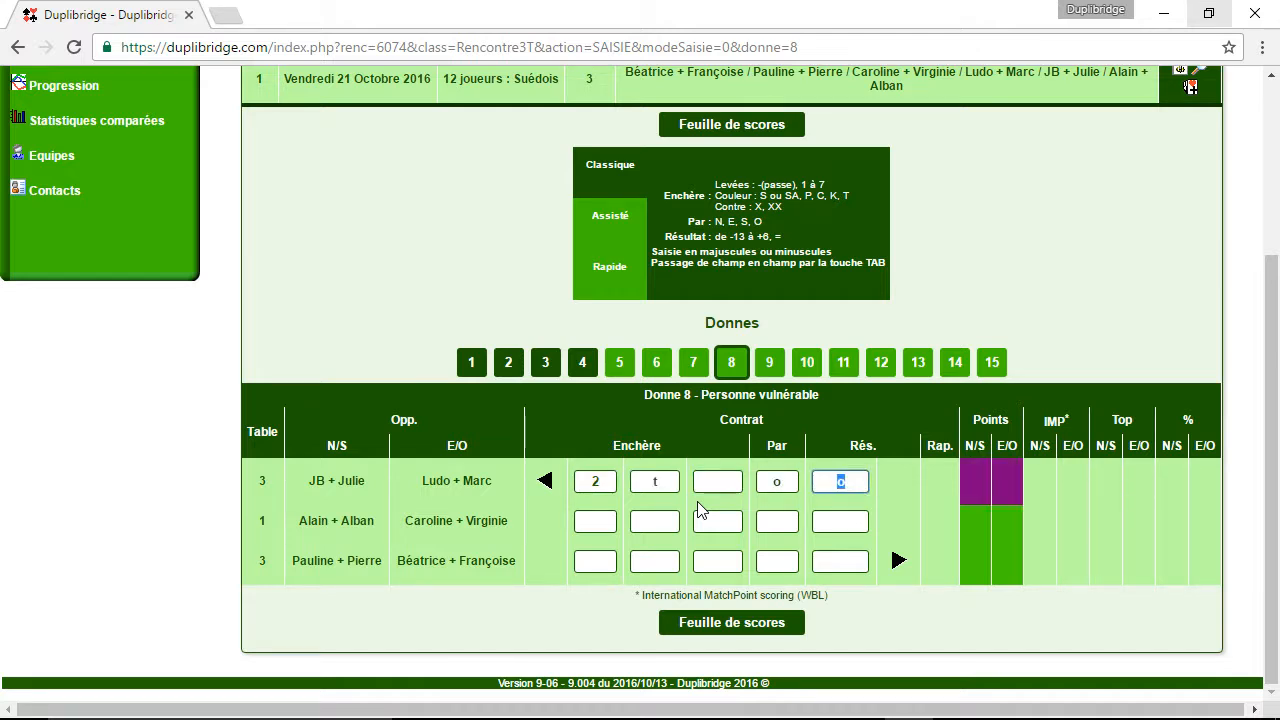
{"action": "type", "text": "+1"}
{"action": "key", "text": "Tab"}
Enter 3 t by o with result = in deal 8's second row
{"action": "type", "text": "3"}
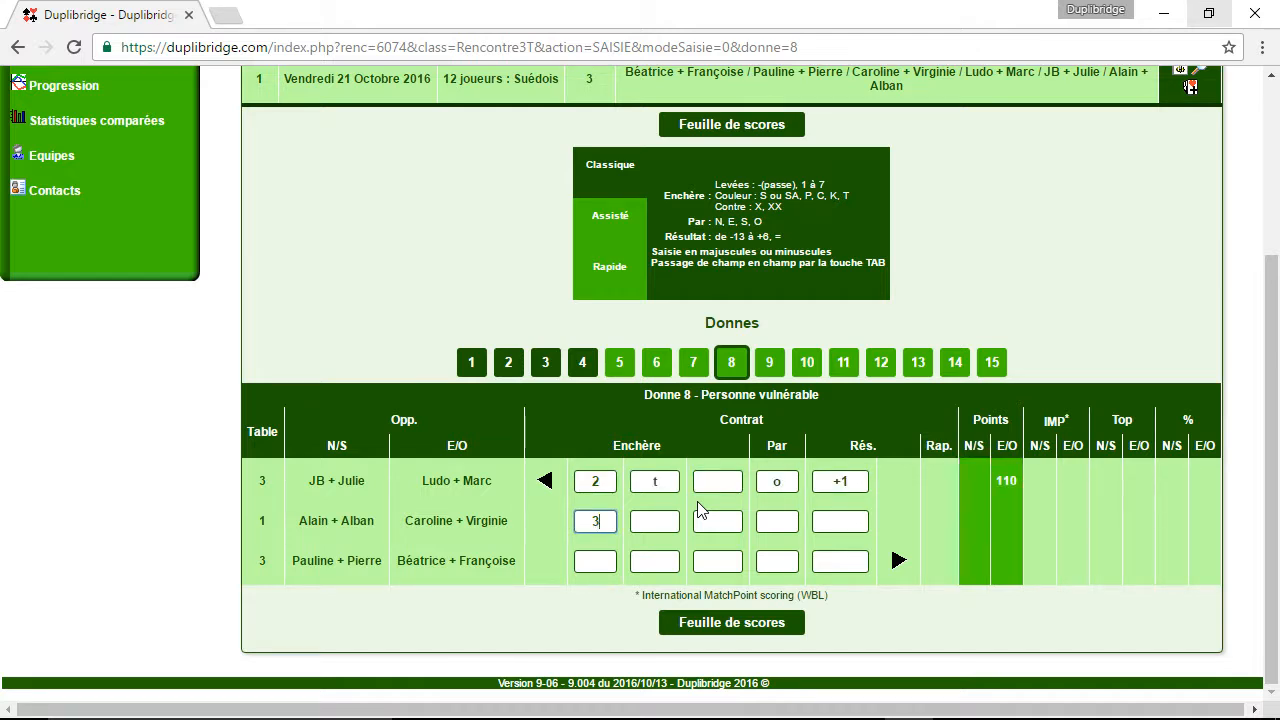
{"action": "key", "text": "Tab"}
{"action": "type", "text": "t"}
{"action": "key", "text": "Tab"}
{"action": "key", "text": "Tab"}
{"action": "type", "text": "o"}
{"action": "key", "text": "Tab"}
{"action": "type", "text": "="}
{"action": "key", "text": "Tab"}
Enter 5 t x by o with result -3 in deal 8's third row
{"action": "type", "text": "5"}
{"action": "key", "text": "Tab"}
{"action": "type", "text": "x"}
{"action": "key", "text": "Tab"}
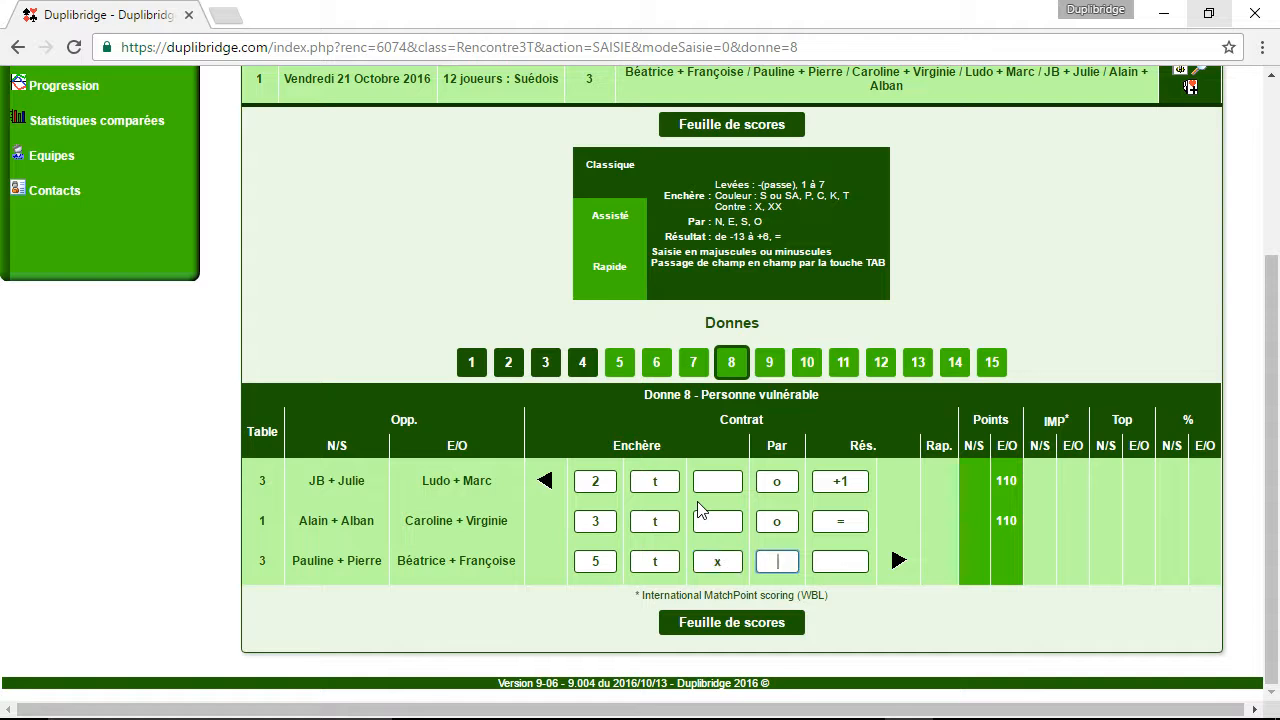
{"action": "type", "text": "o"}
{"action": "key", "text": "Tab"}
{"action": "key", "text": "Tab"}
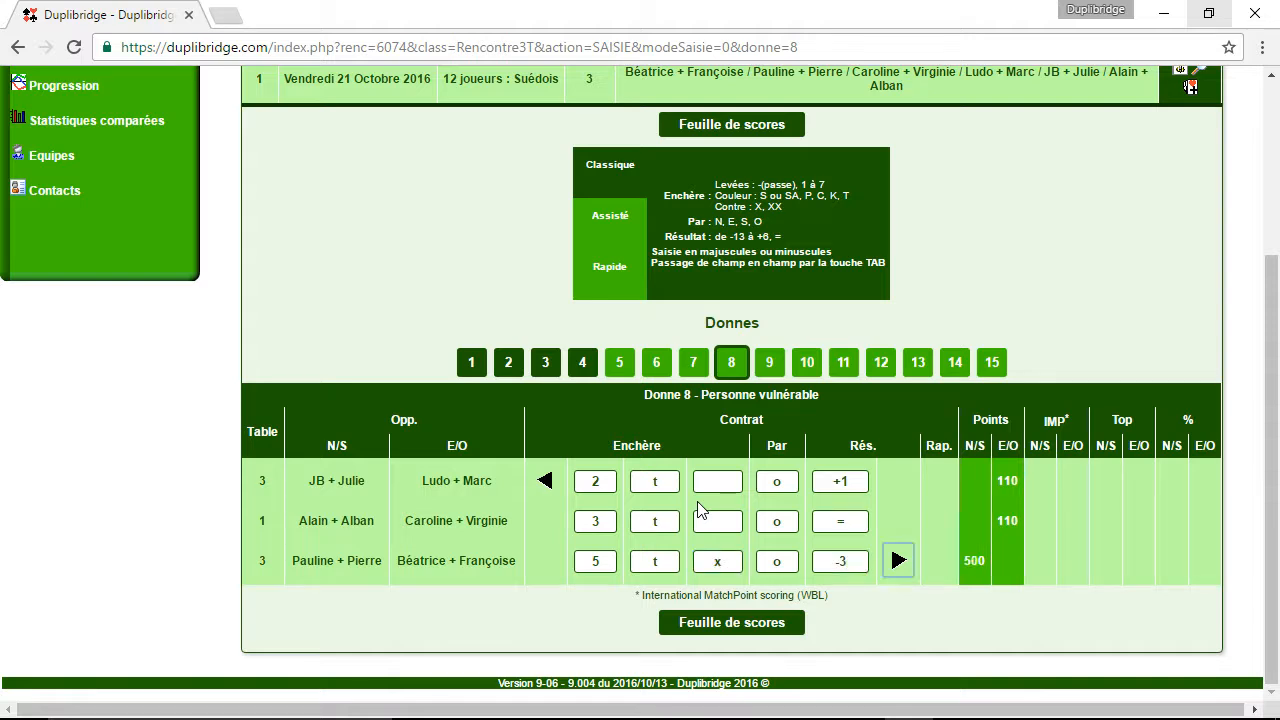
Review deal 8 and the team totals on the score sheet, and validate the match with its scores shown
{"action": "left_click", "coordinate": [765, 624]}
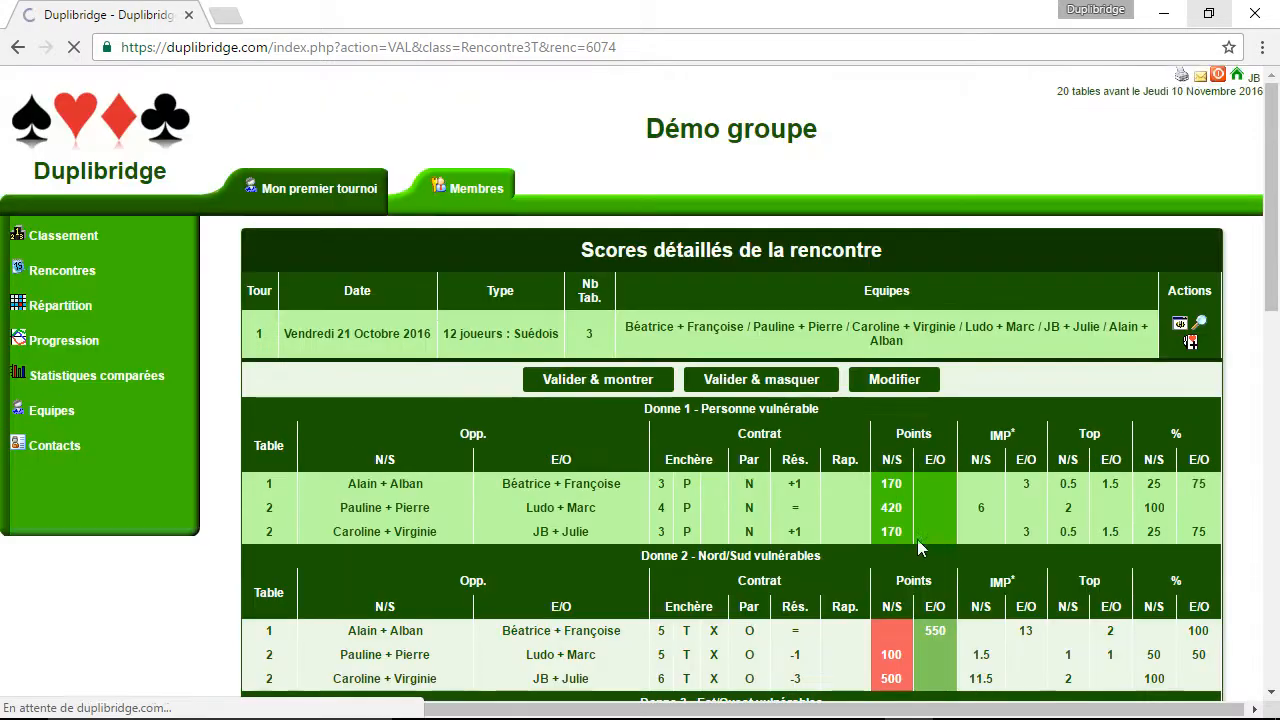
{"action": "scroll", "coordinate": [914, 534], "scroll_direction": "down", "scroll_amount": 6}
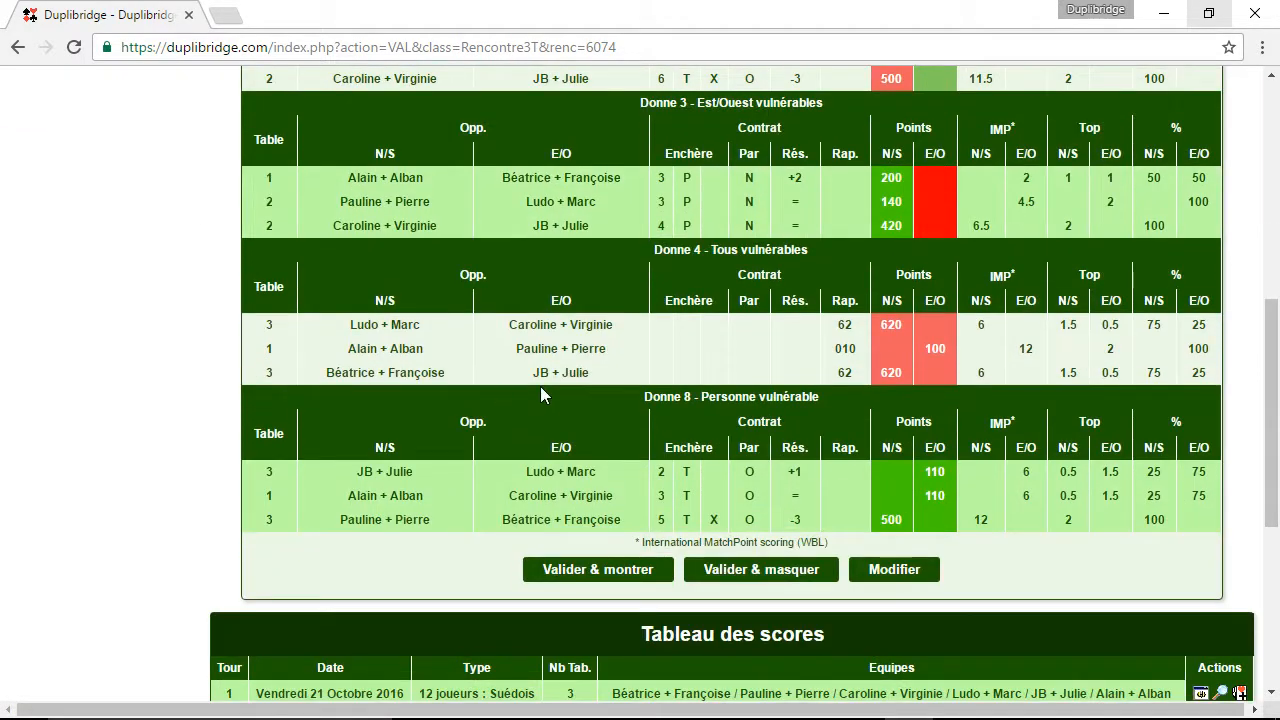
{"action": "scroll", "coordinate": [914, 420], "scroll_direction": "down", "scroll_amount": 4}
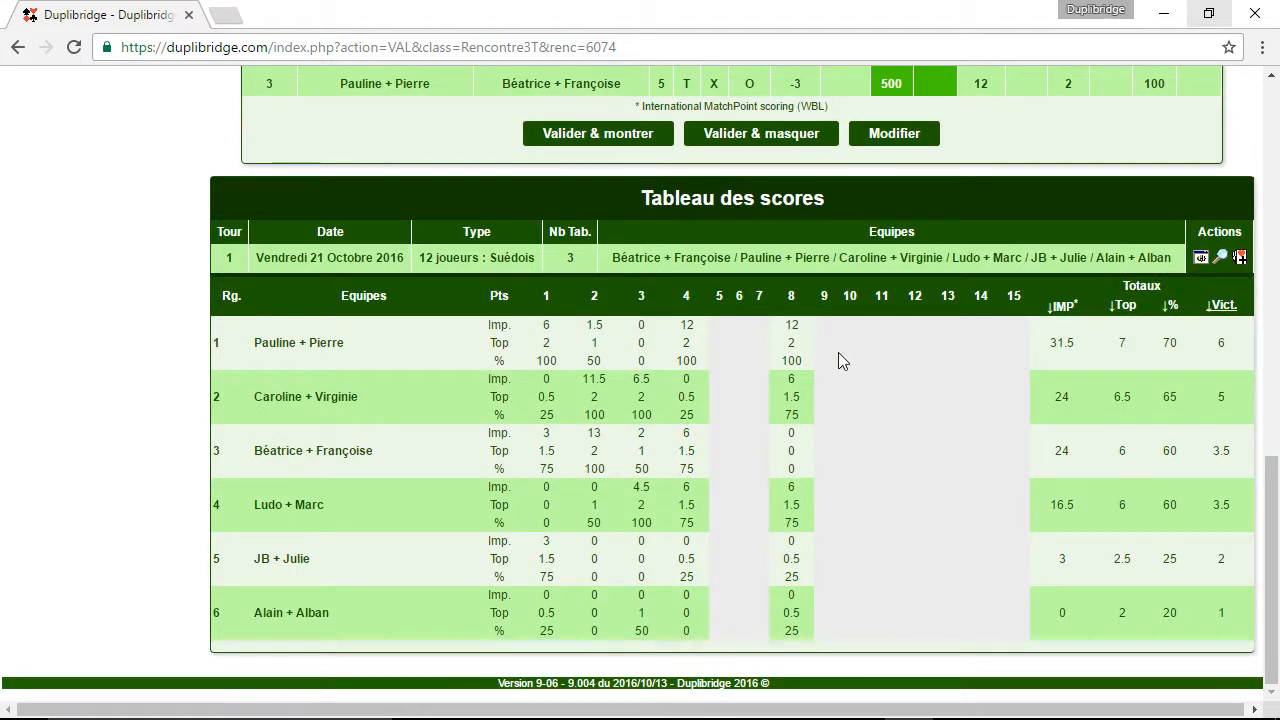
{"action": "scroll", "coordinate": [823, 400], "scroll_direction": "up", "scroll_amount": 4}
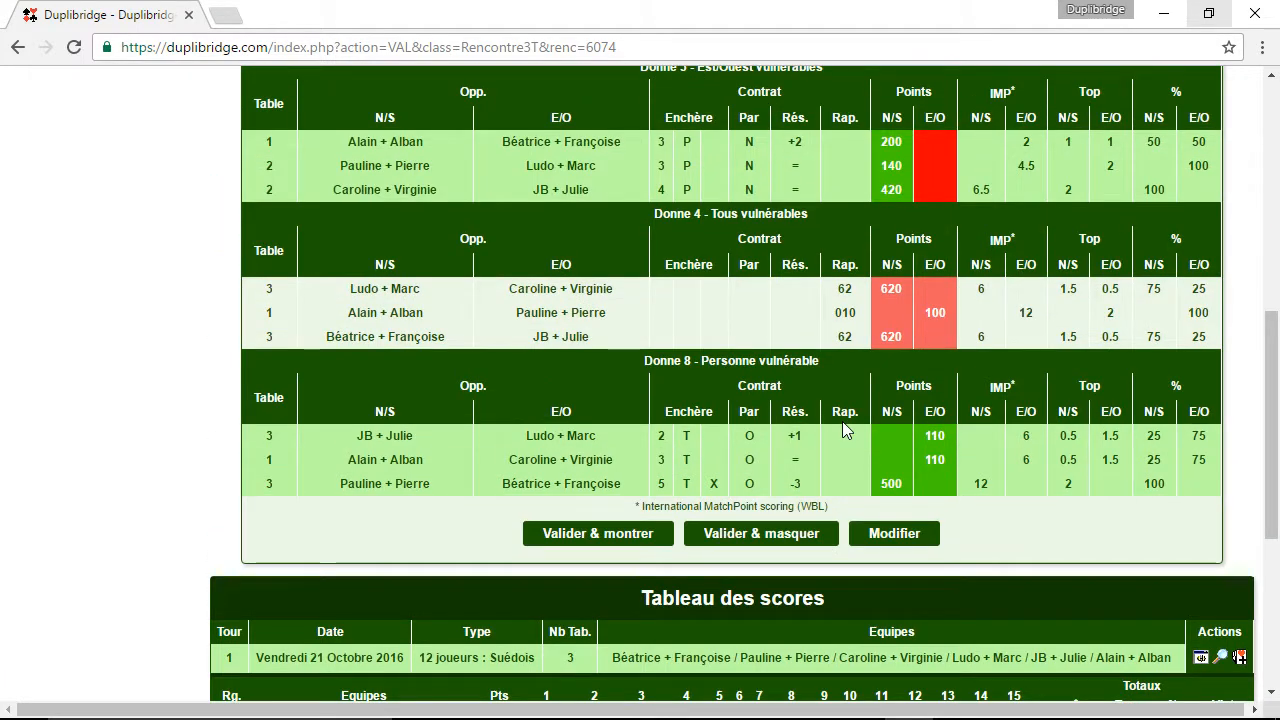
{"action": "scroll", "coordinate": [1015, 462], "scroll_direction": "up", "scroll_amount": 6}
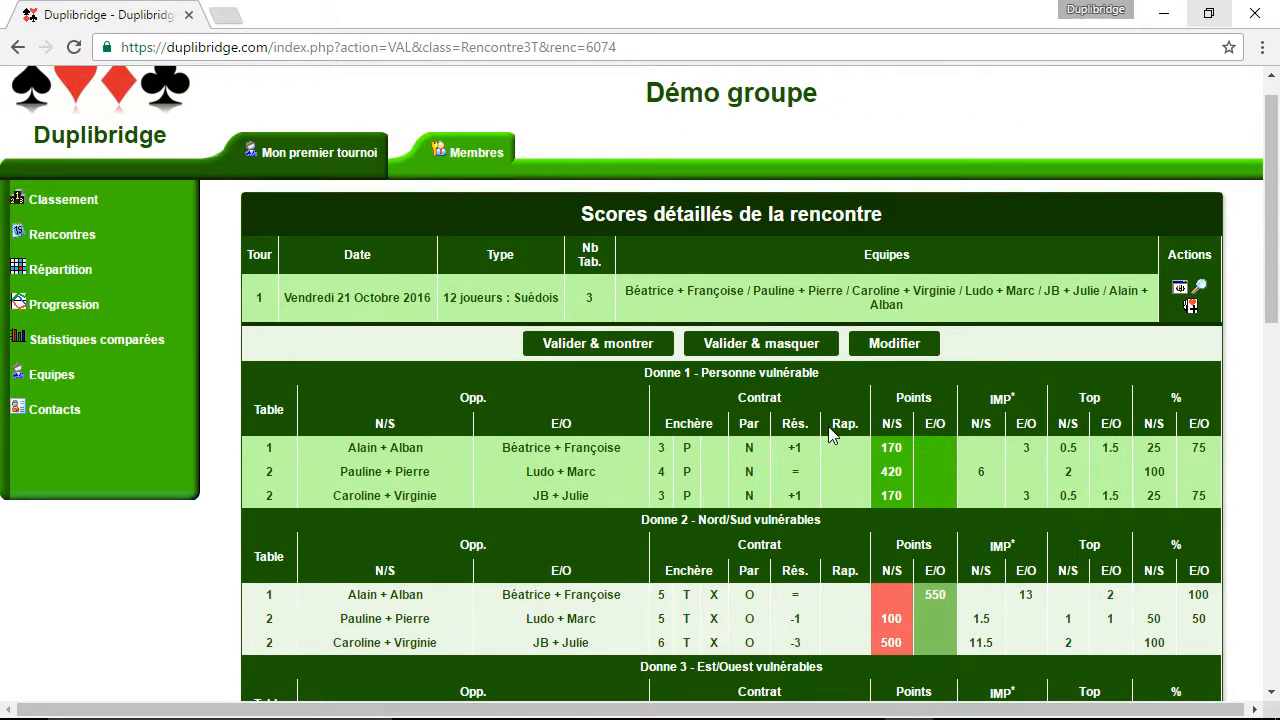
{"action": "scroll", "coordinate": [829, 432], "scroll_direction": "down", "scroll_amount": 10}
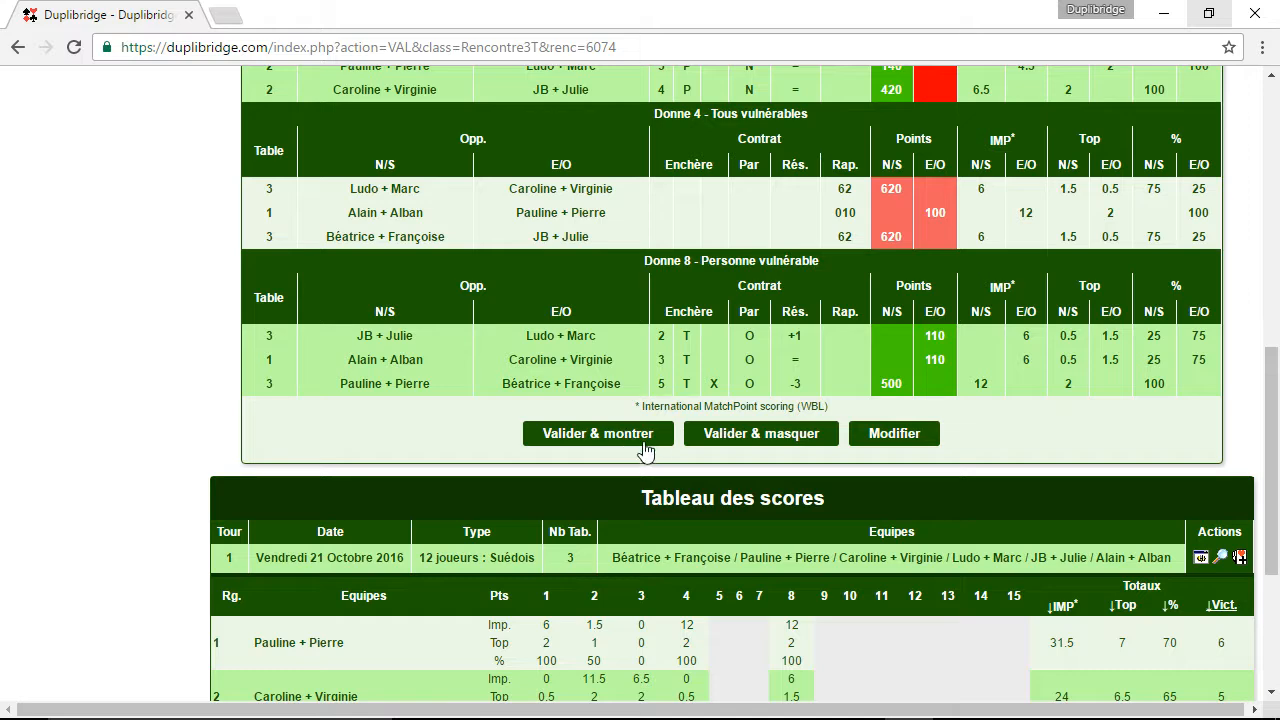
{"action": "scroll", "coordinate": [615, 440], "scroll_direction": "up", "scroll_amount": 1}
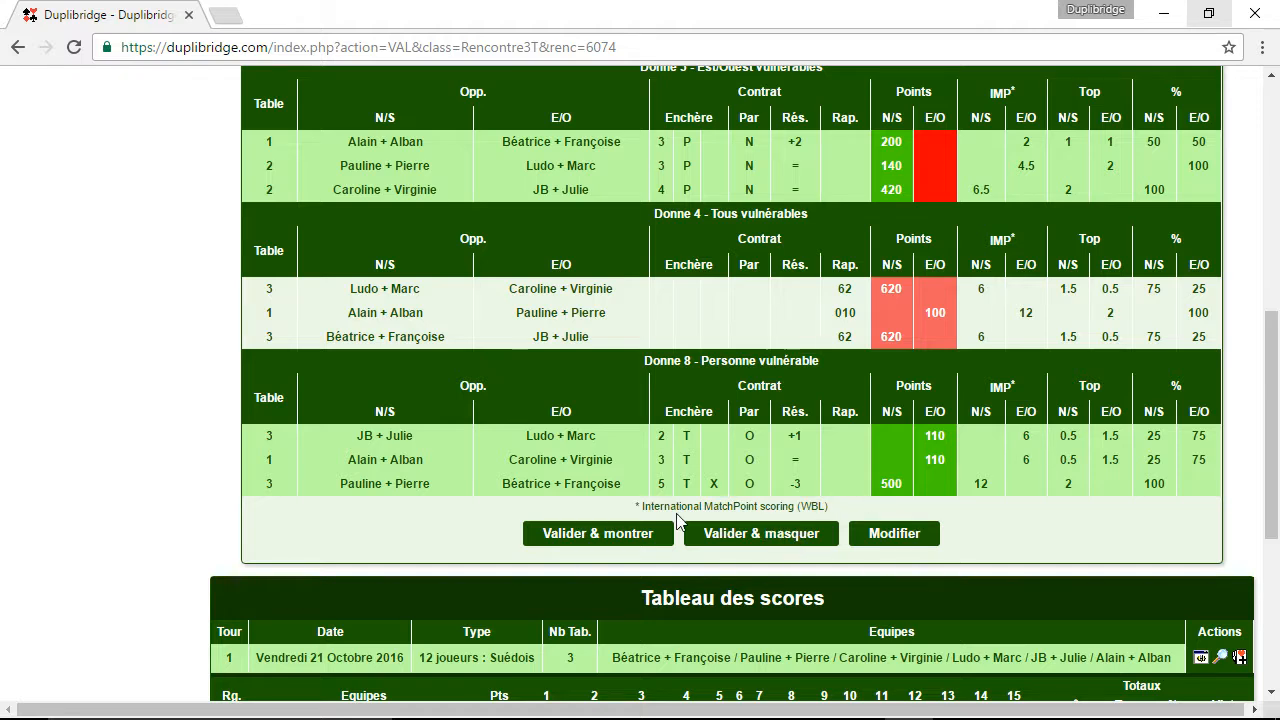
{"action": "left_click", "coordinate": [598, 536]}
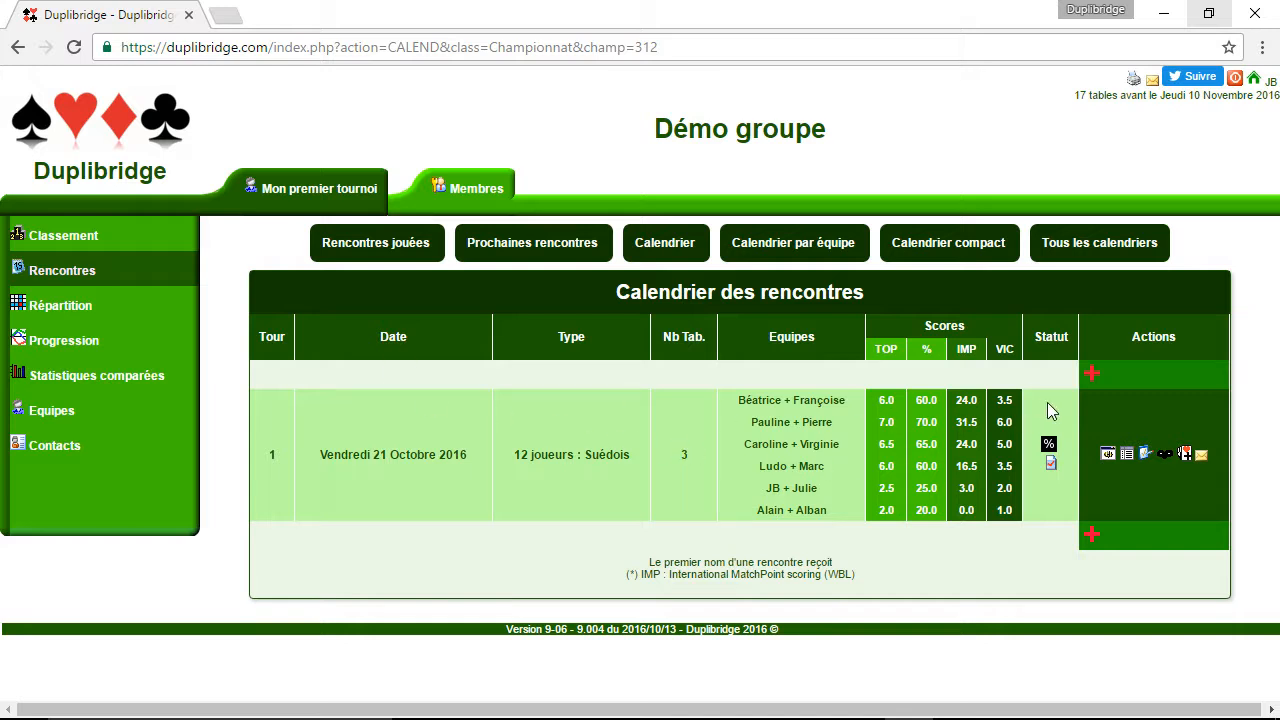
View the tournament's final ranking and the list of played matches
{"action": "left_click", "coordinate": [65, 237]}
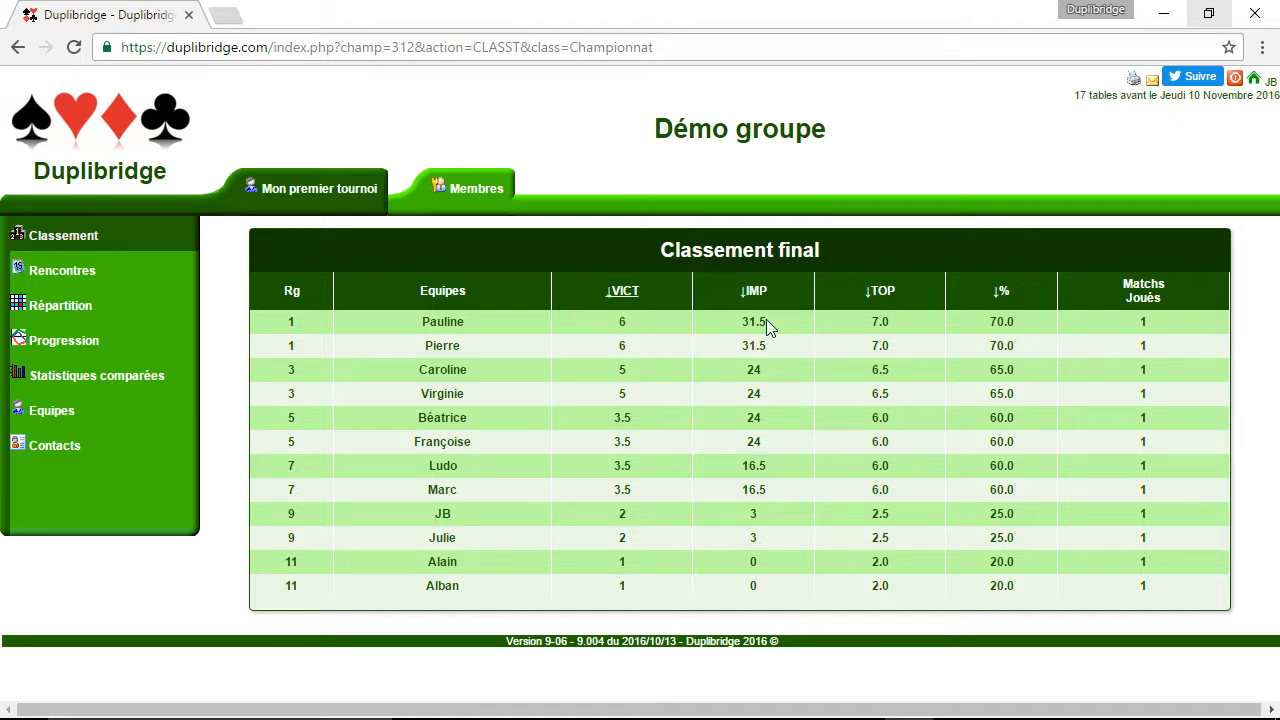
{"action": "left_click", "coordinate": [56, 279]}
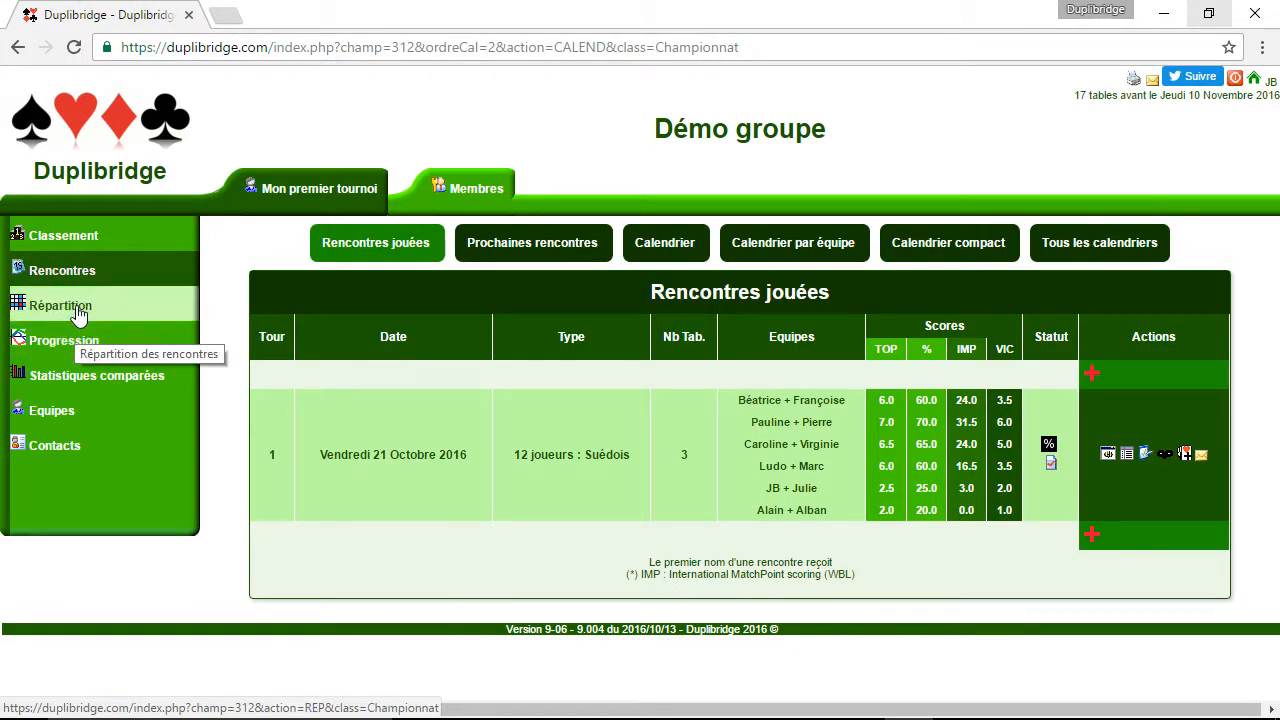
Open the progression graph and examine the teams' curves based on victory points
{"action": "left_click", "coordinate": [76, 341]}
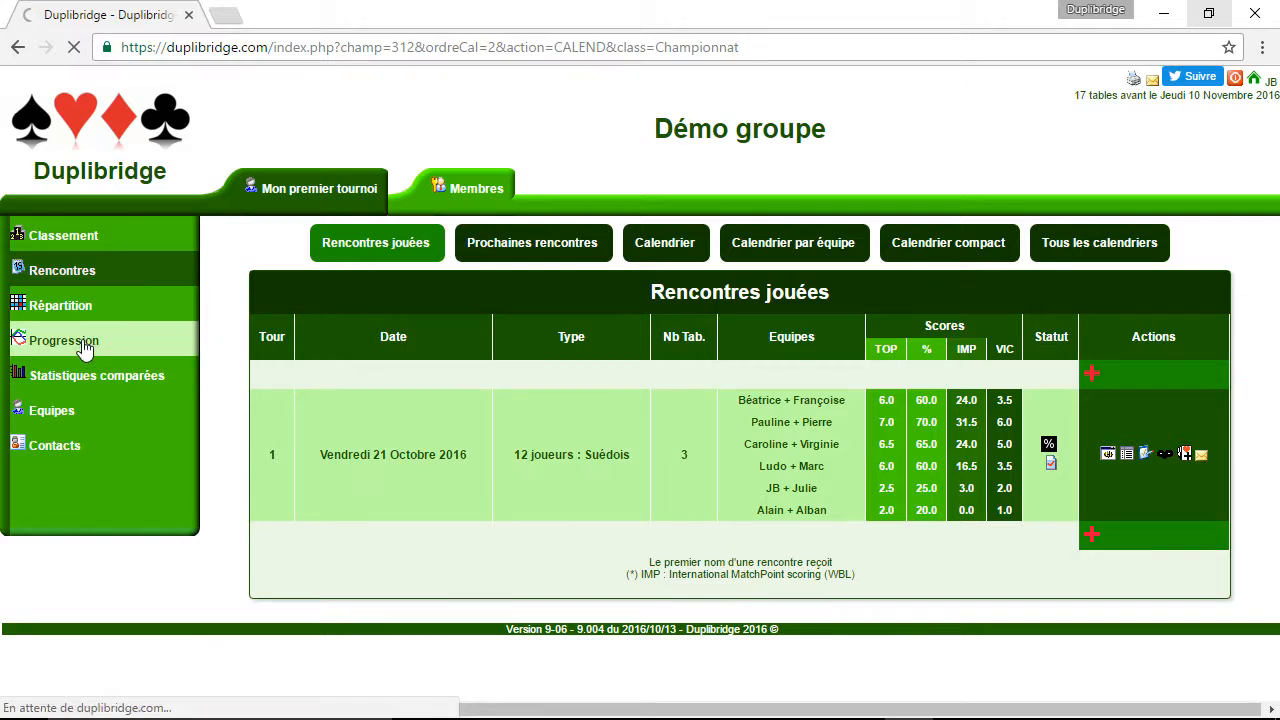
{"action": "scroll", "coordinate": [590, 418], "scroll_direction": "down", "scroll_amount": 4}
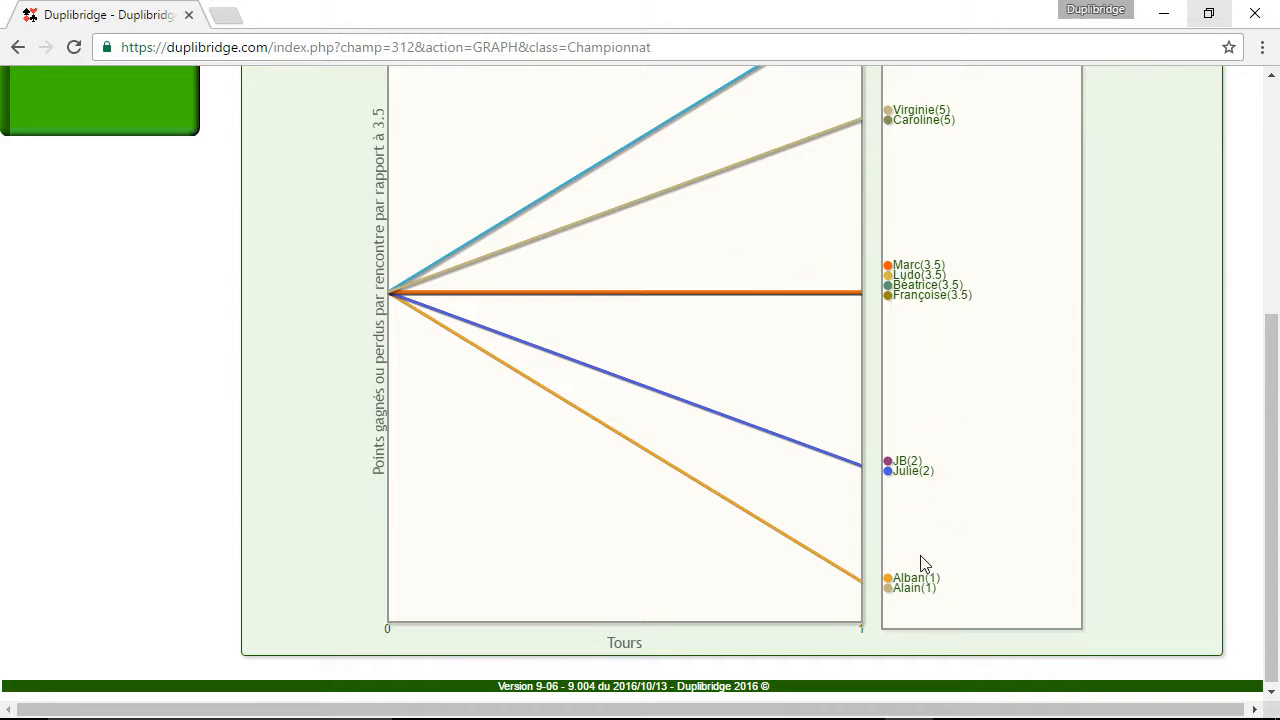
{"action": "scroll", "coordinate": [931, 440], "scroll_direction": "up", "scroll_amount": 2}
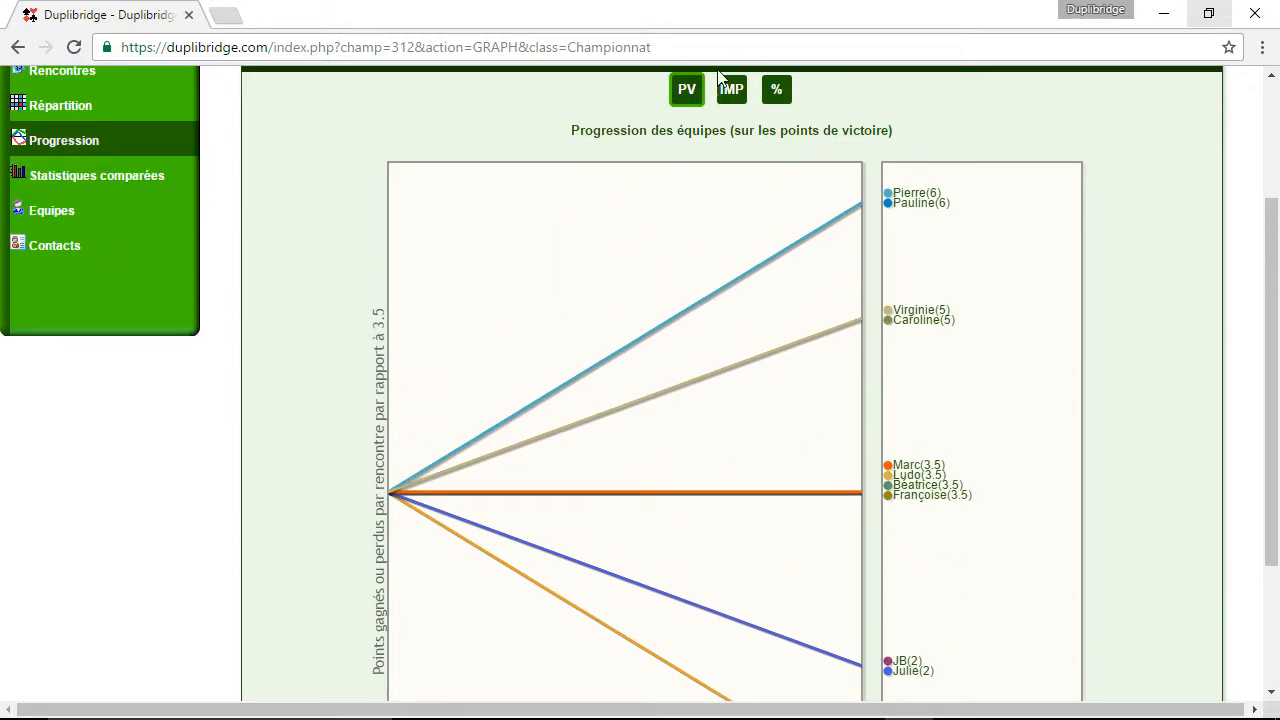
View the teams' progression curves based on IMP points and on percentages
{"action": "left_click", "coordinate": [732, 92]}
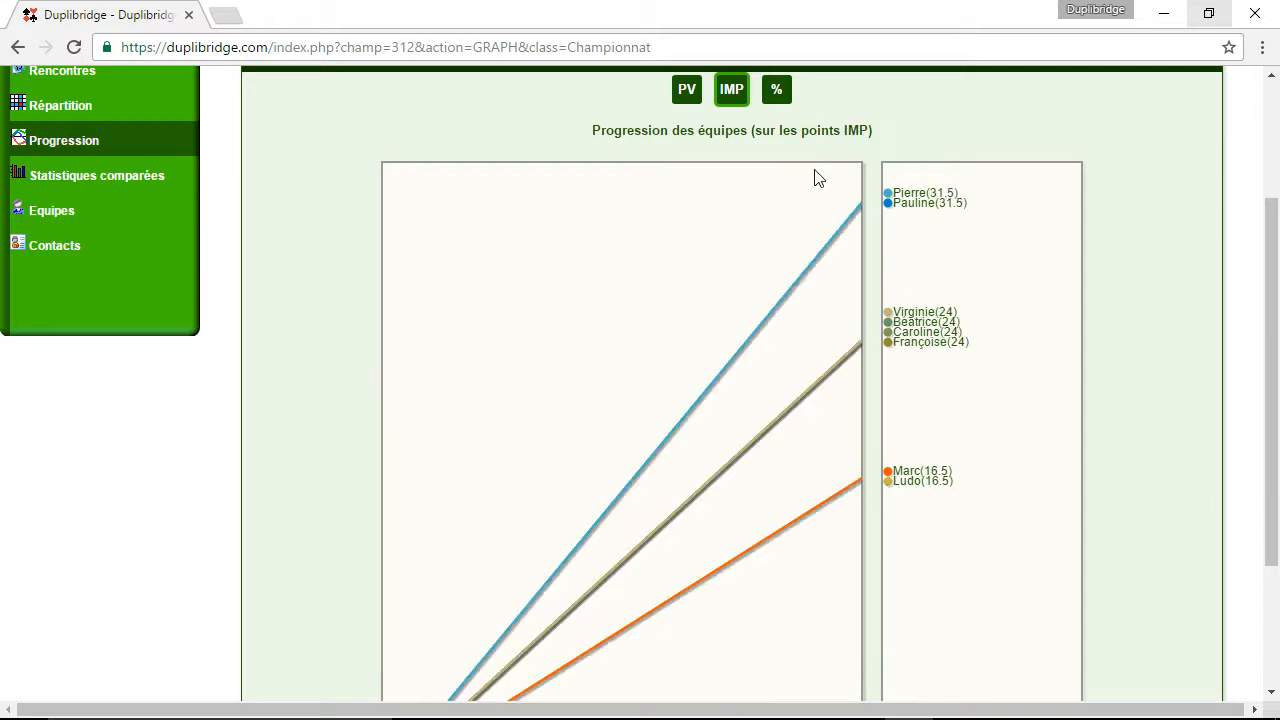
{"action": "left_click", "coordinate": [778, 94]}
{"action": "scroll", "coordinate": [1003, 232], "scroll_direction": "down", "scroll_amount": 4}
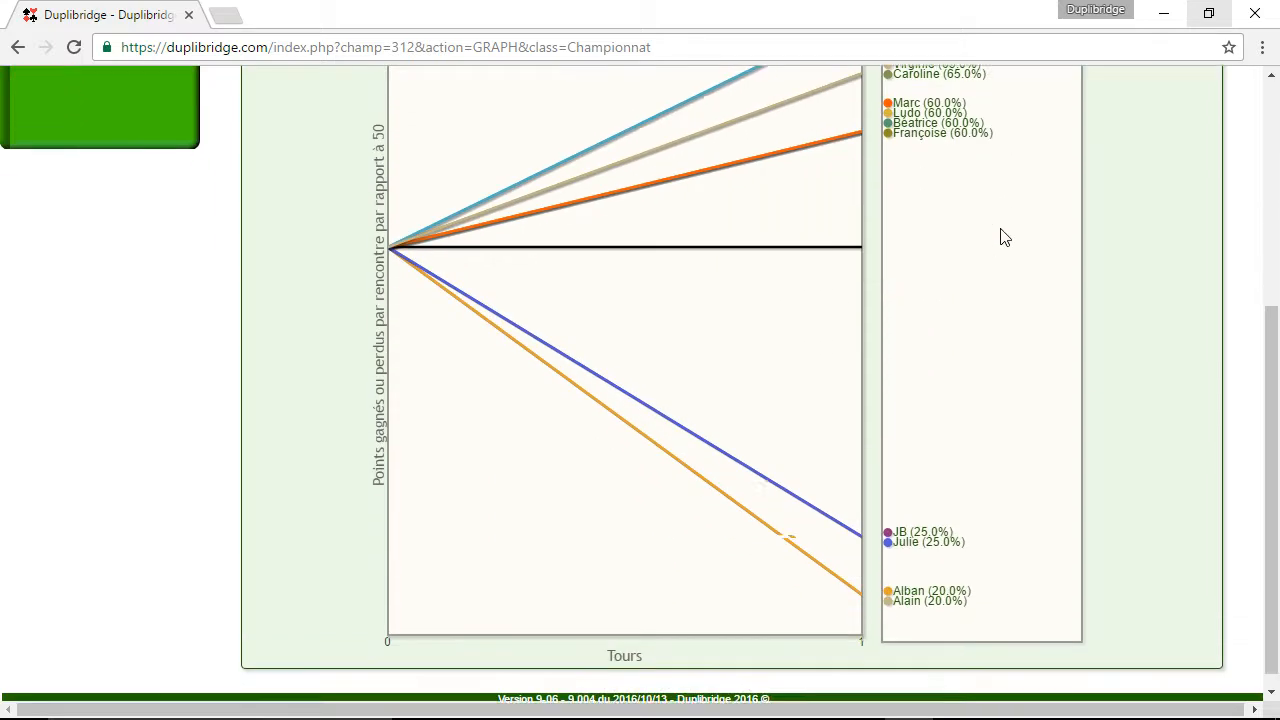
{"action": "scroll", "coordinate": [1003, 242], "scroll_direction": "up", "scroll_amount": 2}
{"action": "scroll", "coordinate": [1003, 242], "scroll_direction": "up", "scroll_amount": 2}
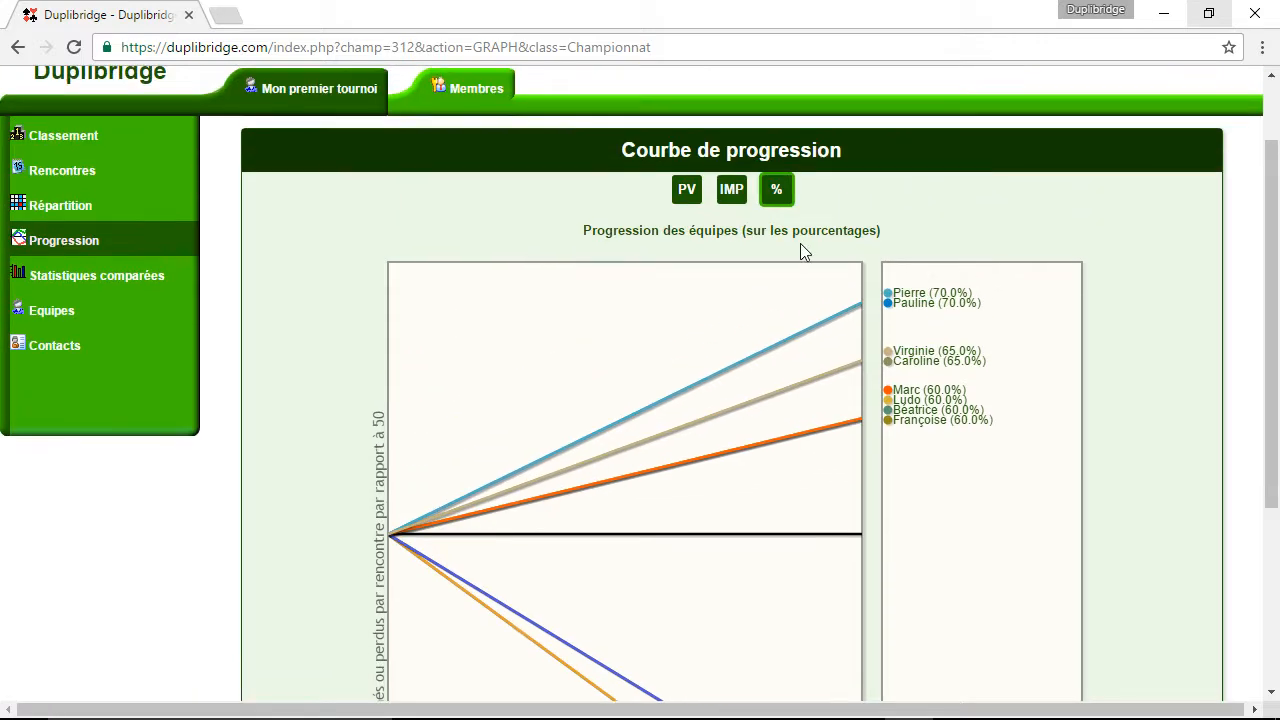
Open the compared statistics and examine the two players' attack and defence figures
{"action": "left_click", "coordinate": [70, 284]}
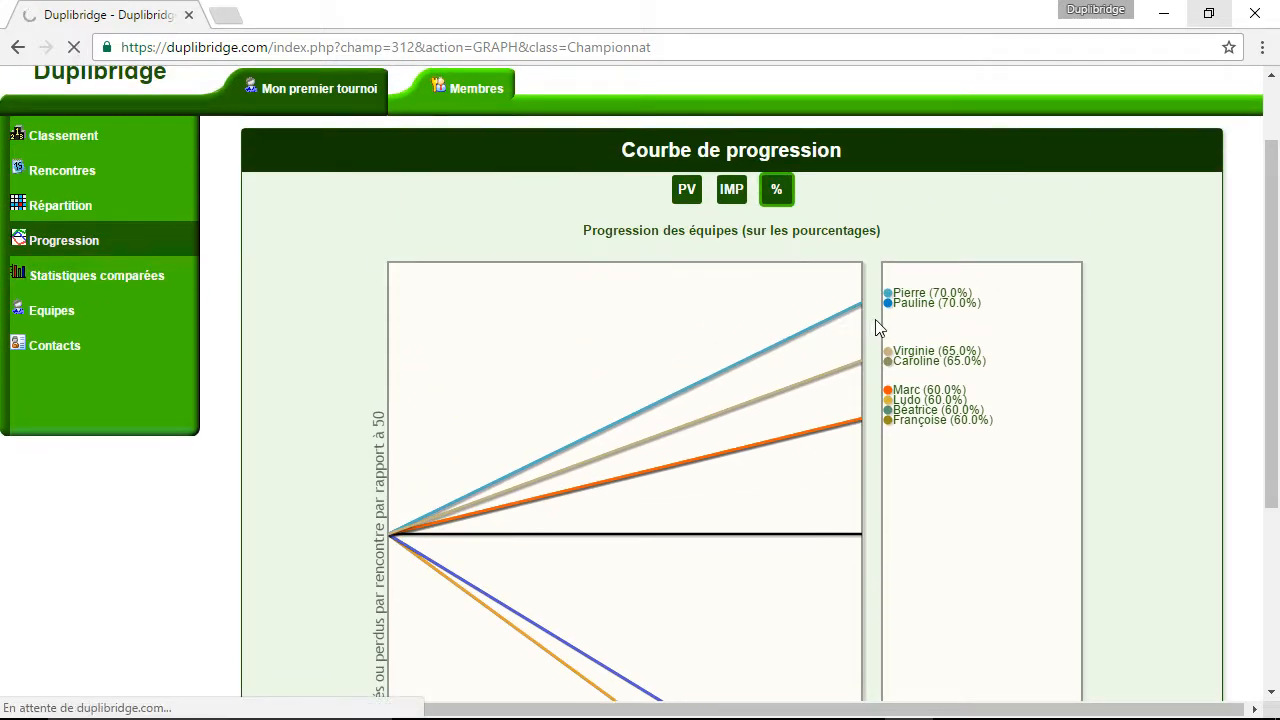
{"action": "scroll", "coordinate": [935, 350], "scroll_direction": "down", "scroll_amount": 4}
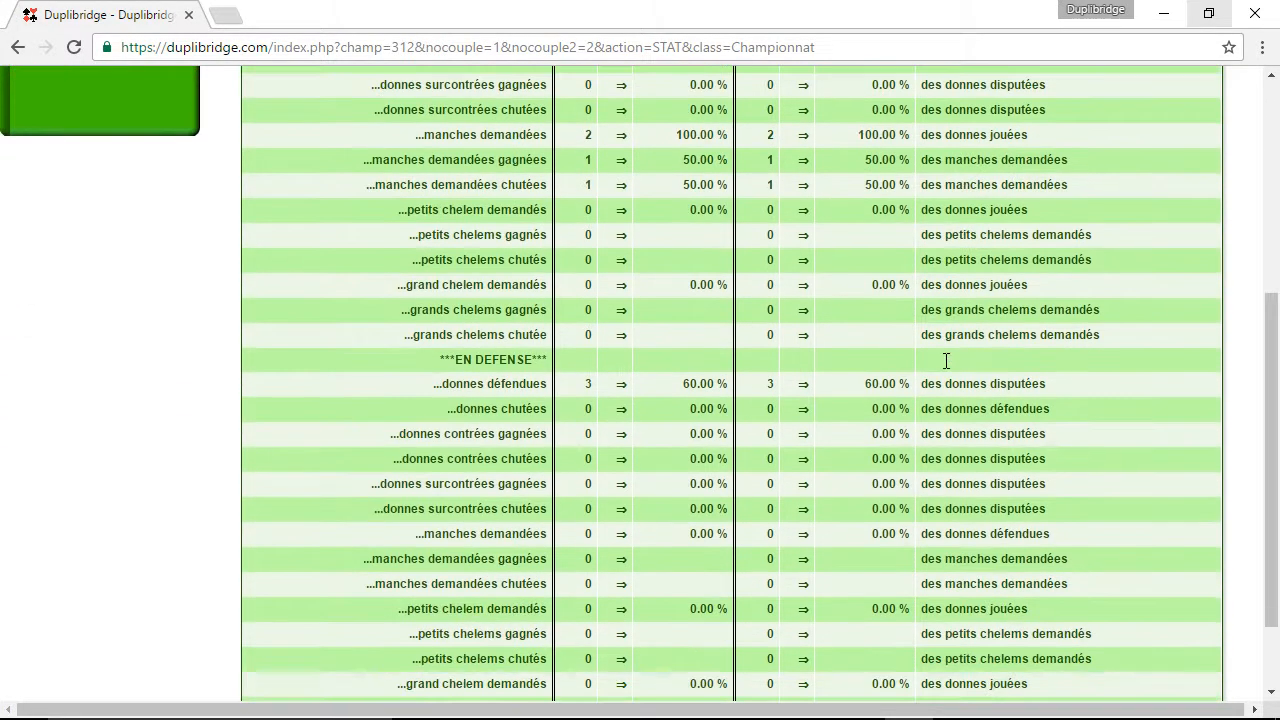
{"action": "scroll", "coordinate": [948, 372], "scroll_direction": "up", "scroll_amount": 4}
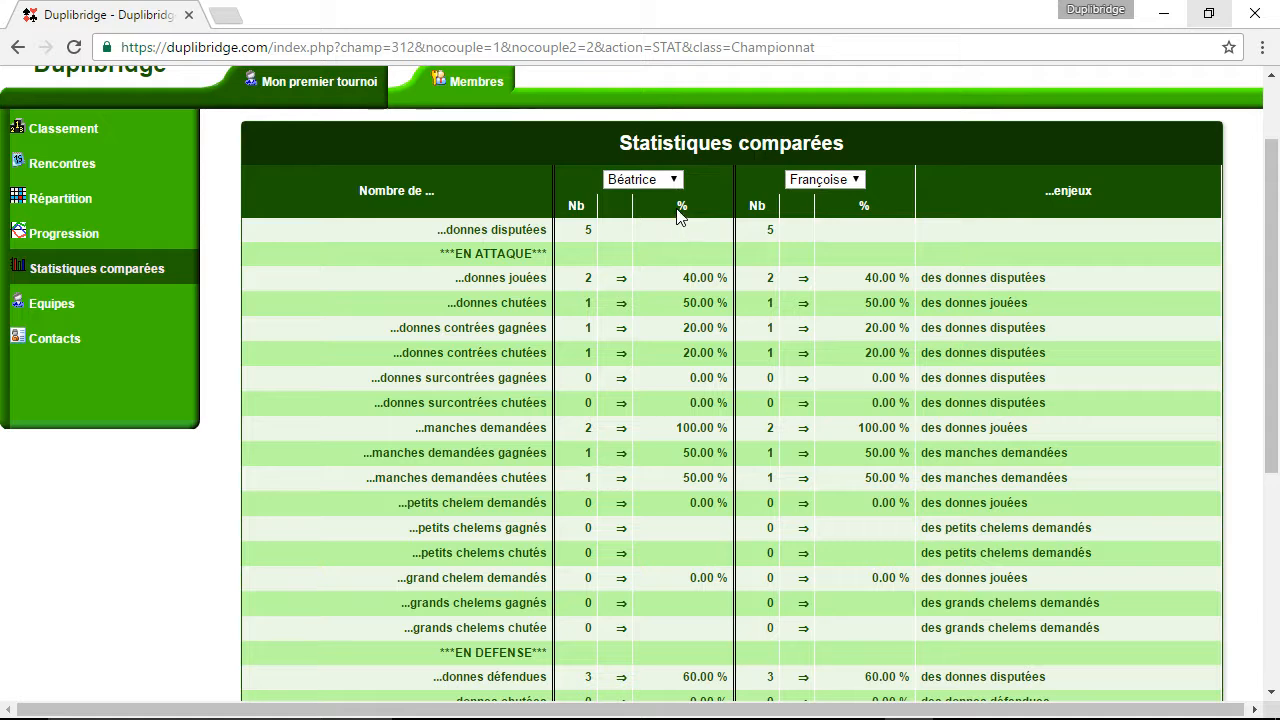
View the tournament's list of teams and its list of contacts
{"action": "left_click", "coordinate": [50, 312]}
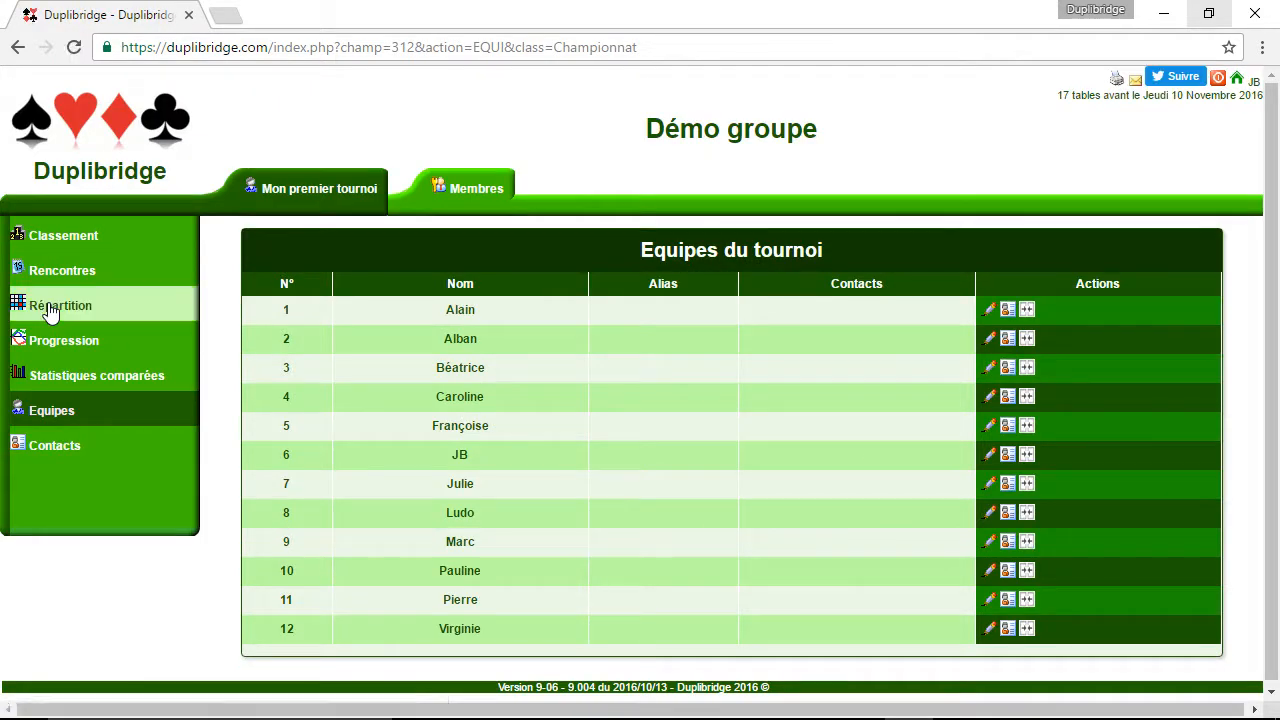
{"action": "left_click", "coordinate": [75, 447]}
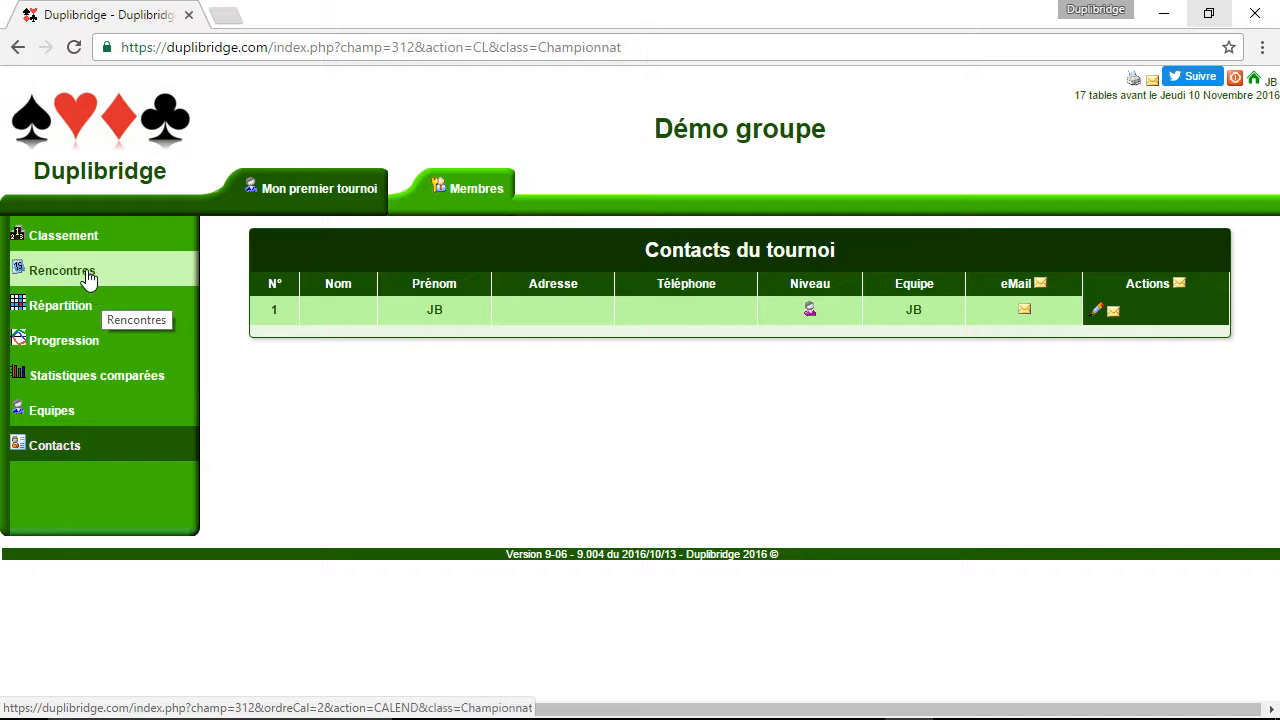
Hide the round 1 match in the list of played matches and make it visible again
{"action": "left_click", "coordinate": [88, 279]}
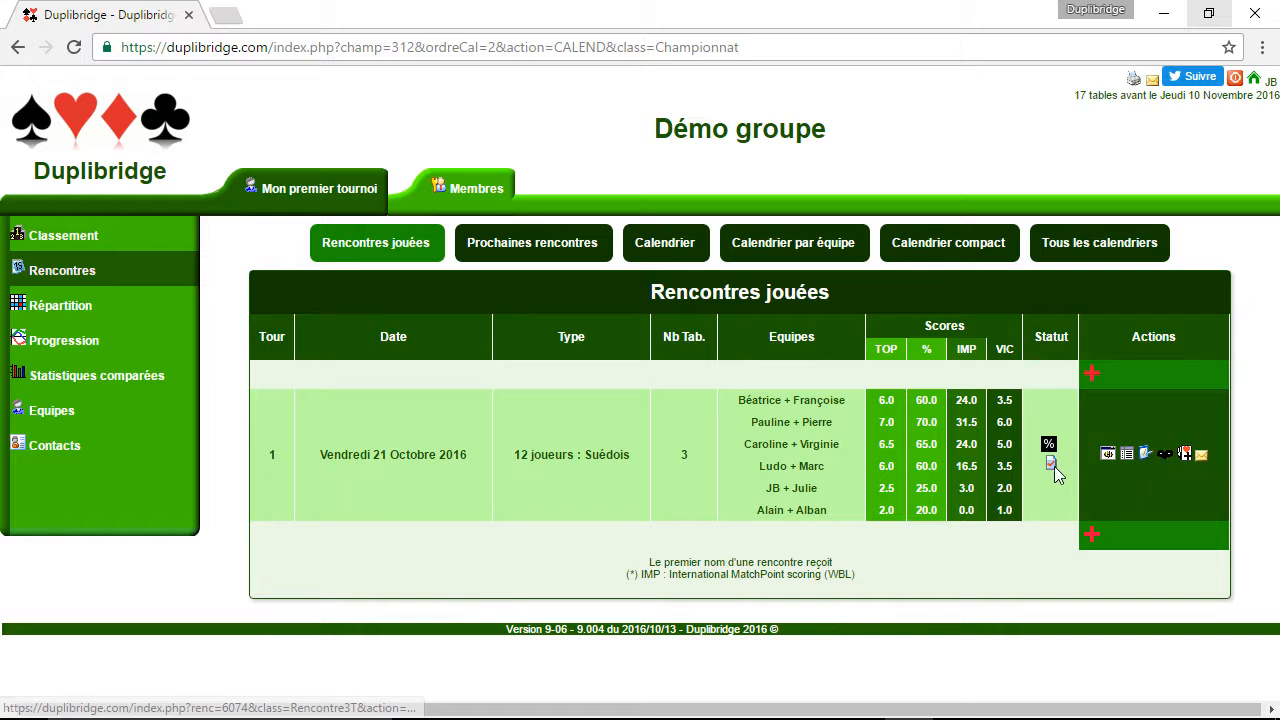
{"action": "left_click", "coordinate": [1165, 456]}
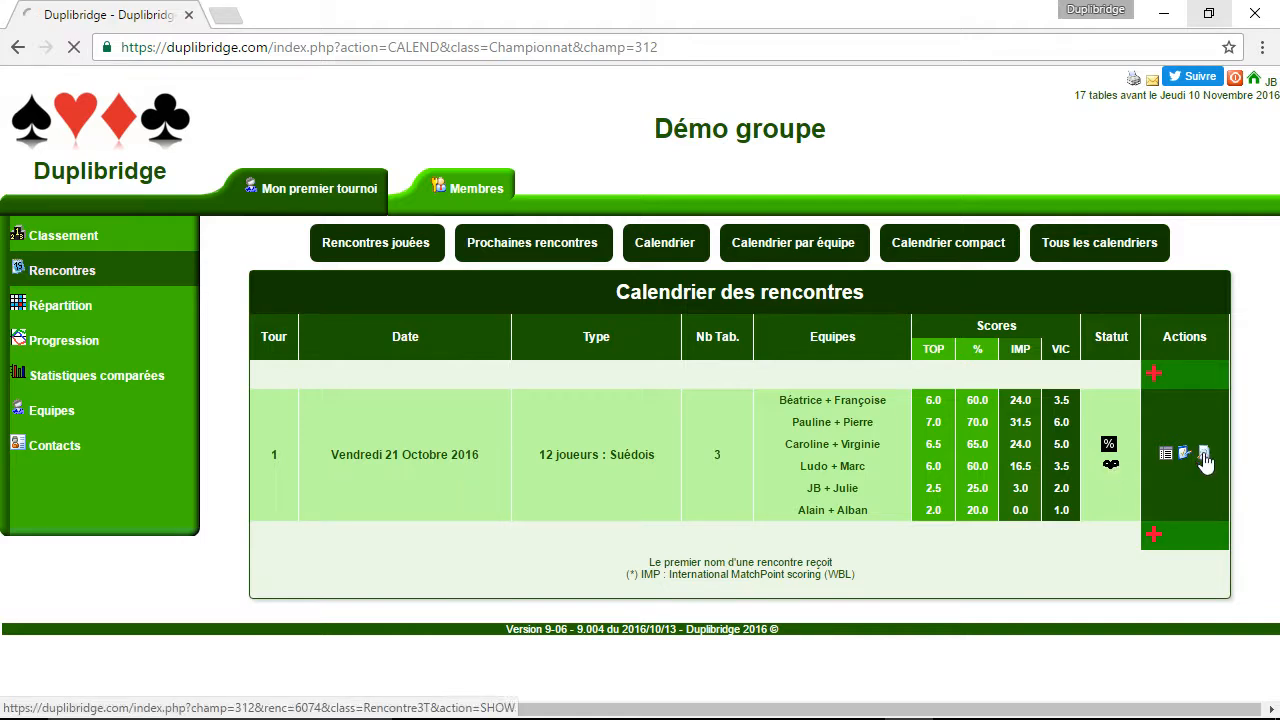
{"action": "left_click", "coordinate": [1205, 457]}
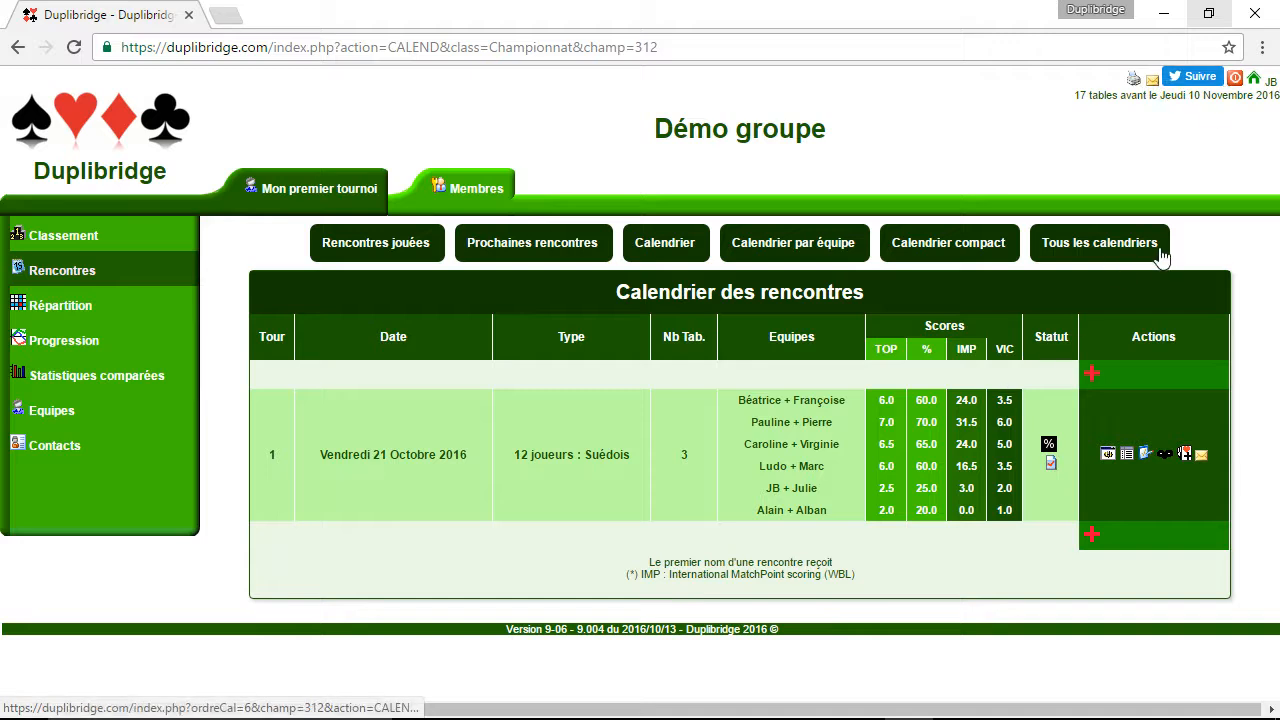
{"action": "key", "text": "alt+Tab"}
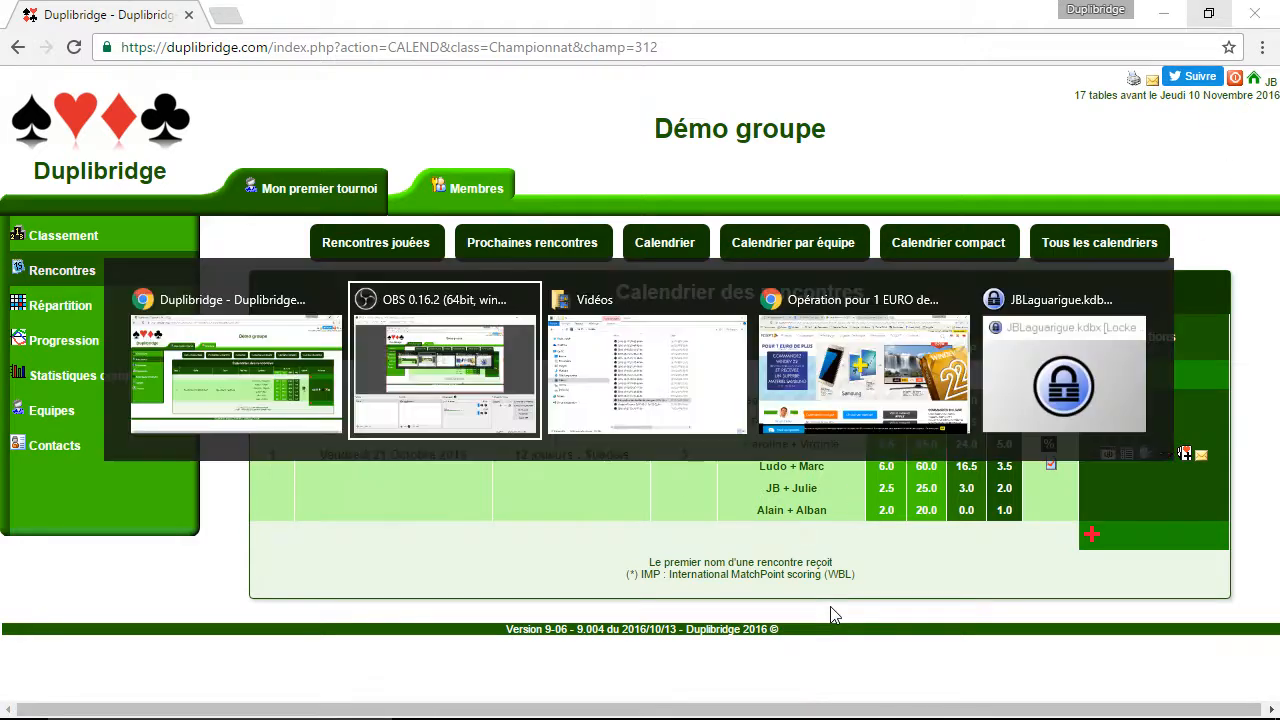